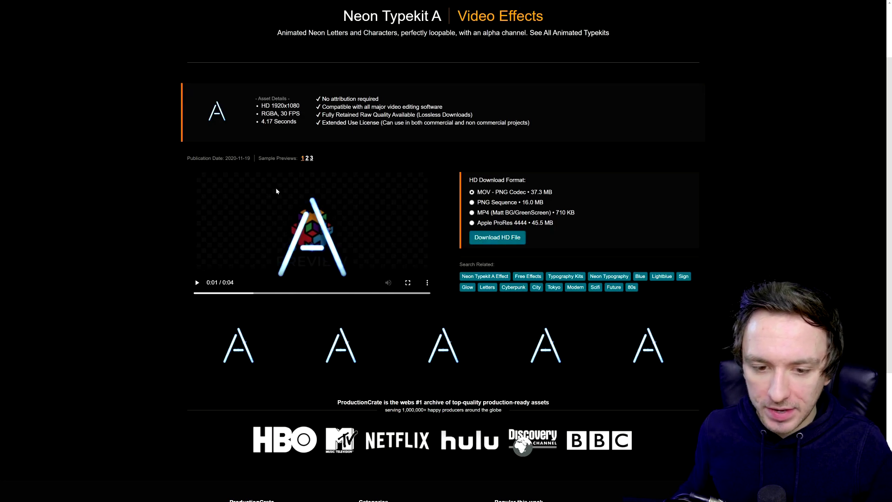
# Find the Neon Typekit L video effect in the results and download its HD file in MOV - PNG Codec format.
pyautogui.scroll(-13, 423, 258)
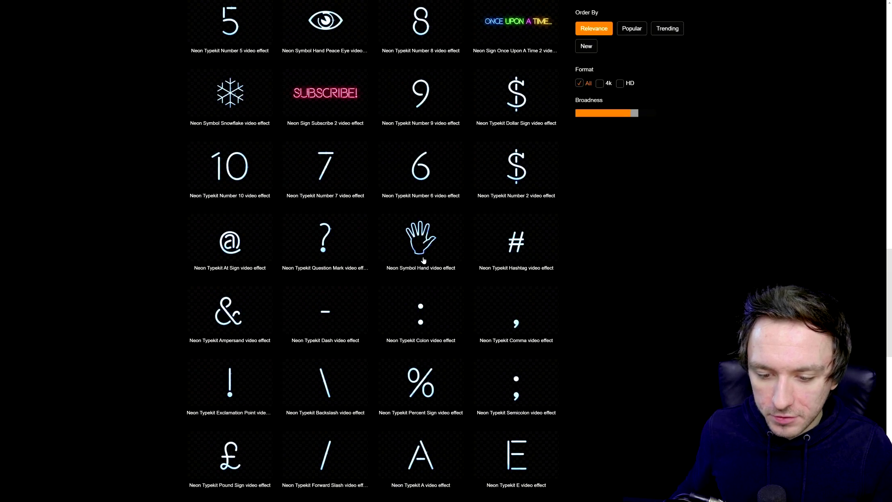
pyautogui.scroll(-1, 424, 257)
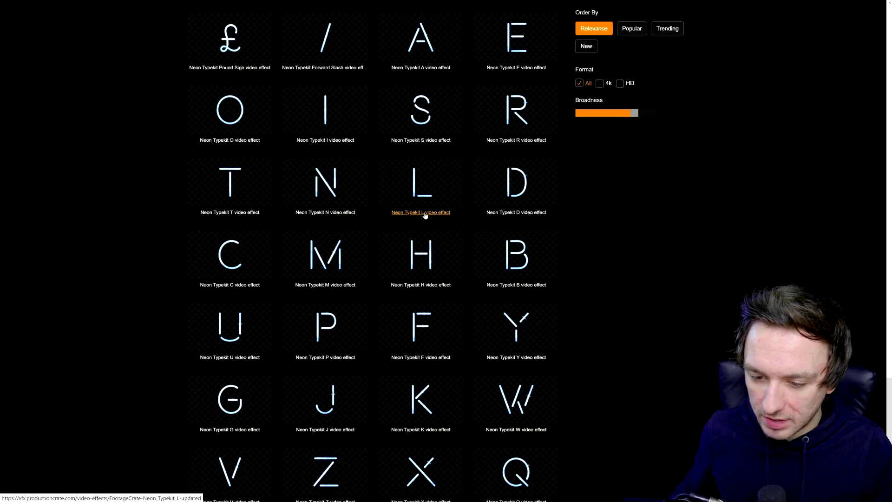
pyautogui.rightClick(425, 215)
pyautogui.click(438, 220)
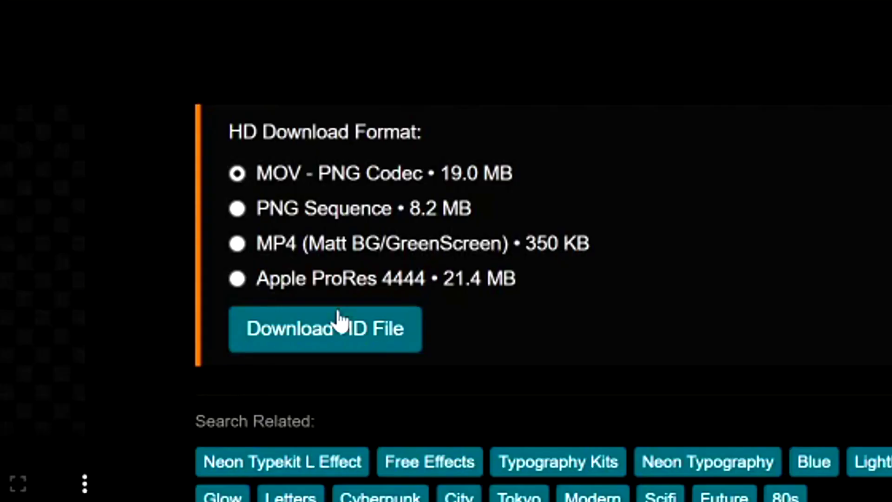
pyautogui.click(303, 183)
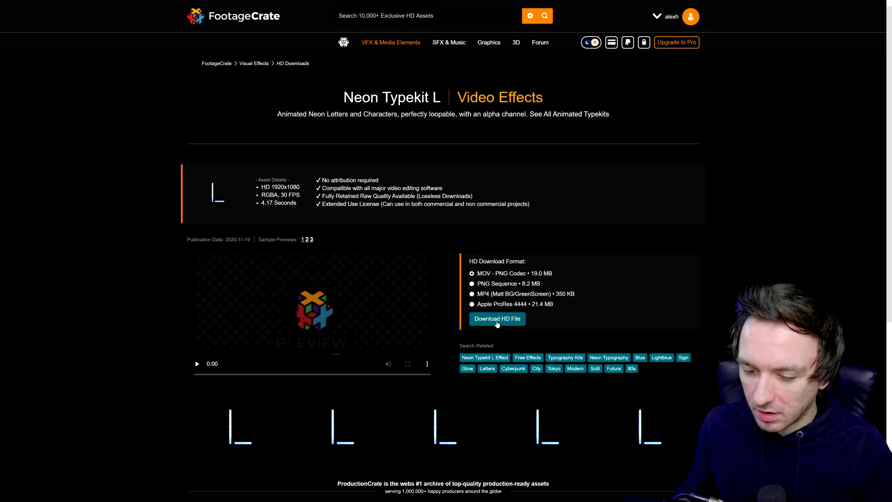
pyautogui.click(497, 322)
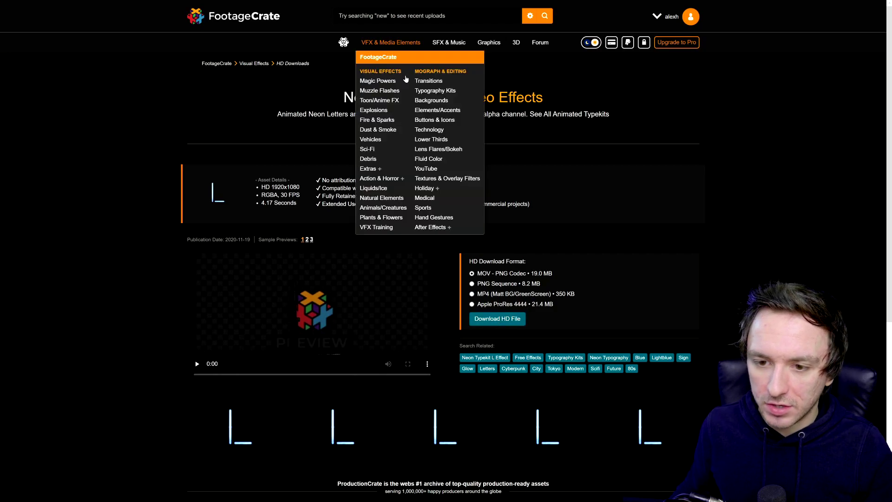
# Return to the results, view the Neon Typekit E effect's page, and go back to the list of neon letters.
pyautogui.hotkey('alt', 'Left')
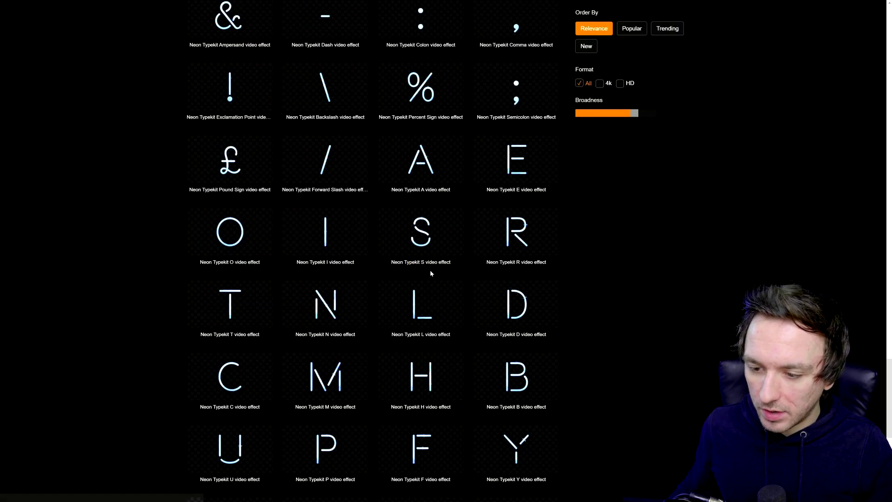
pyautogui.click(513, 190)
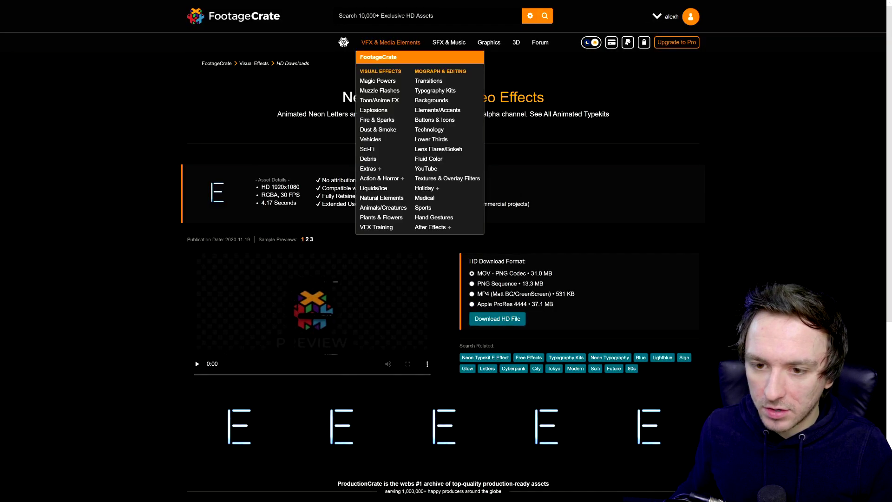
pyautogui.scroll(-5, 281, 261)
pyautogui.scroll(5, 325, 185)
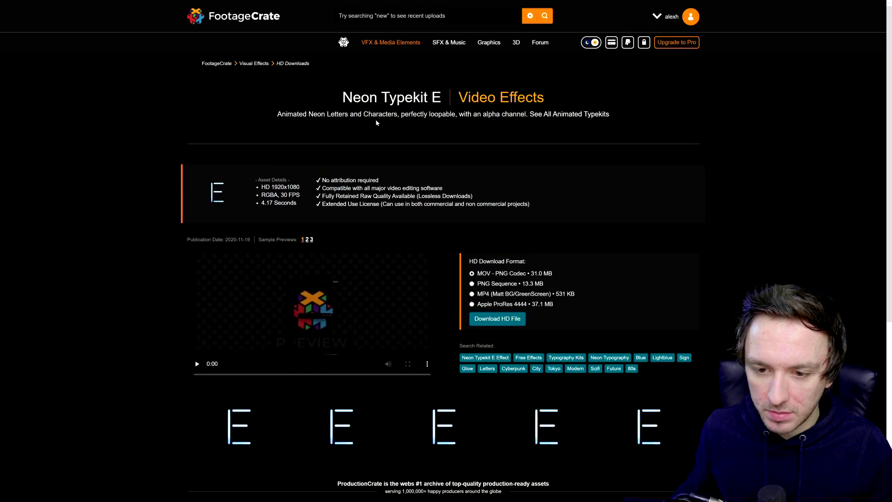
pyautogui.hotkey('alt', 'Left')
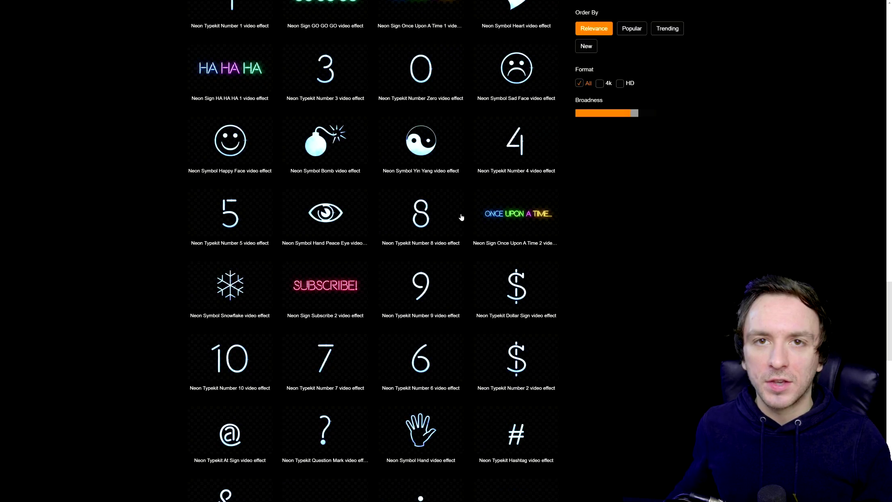
pyautogui.scroll(18, 460, 213)
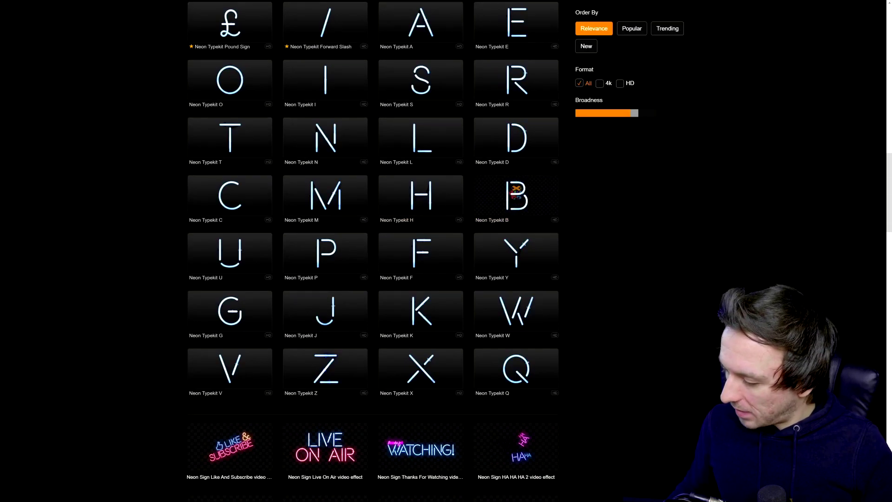
# Switch to VEGAS Pro and move the neon A clip to the start of the timeline, shifting the other letter clips out of its way.
pyautogui.hotkey('alt', 'Tab')
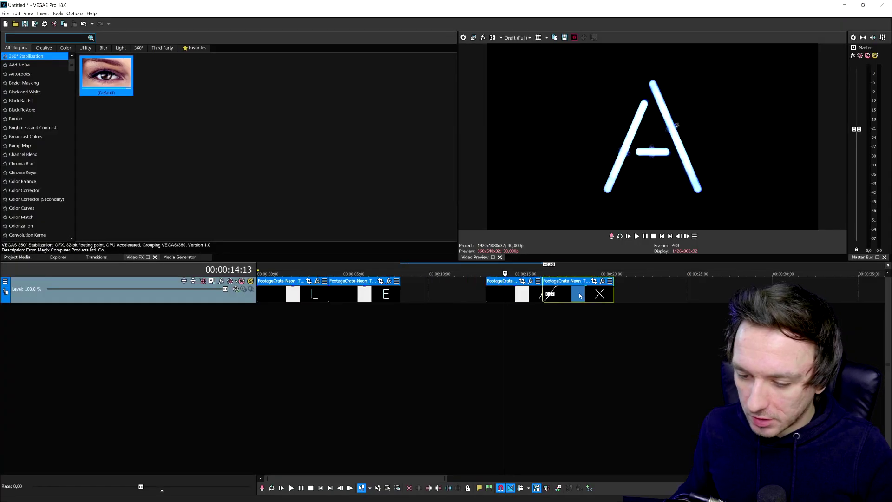
pyautogui.moveTo(549, 295); pyautogui.dragTo(600, 295)
pyautogui.moveTo(381, 294); pyautogui.dragTo(744, 295)
pyautogui.moveTo(562, 304); pyautogui.dragTo(253, 290)
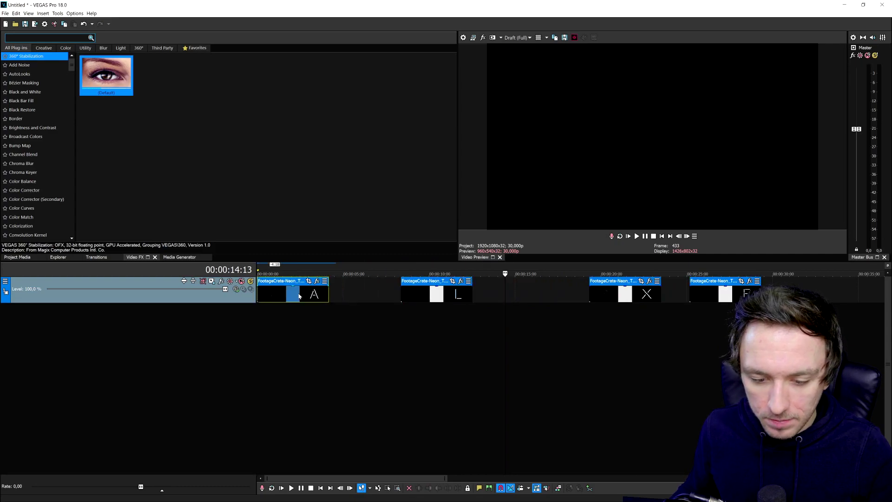
# Move the neon L clip directly behind the A clip, leaving a small gap, and preview both letters.
pyautogui.click(298, 296)
pyautogui.scroll(1, 298, 296)
pyautogui.moveTo(583, 298); pyautogui.dragTo(442, 299)
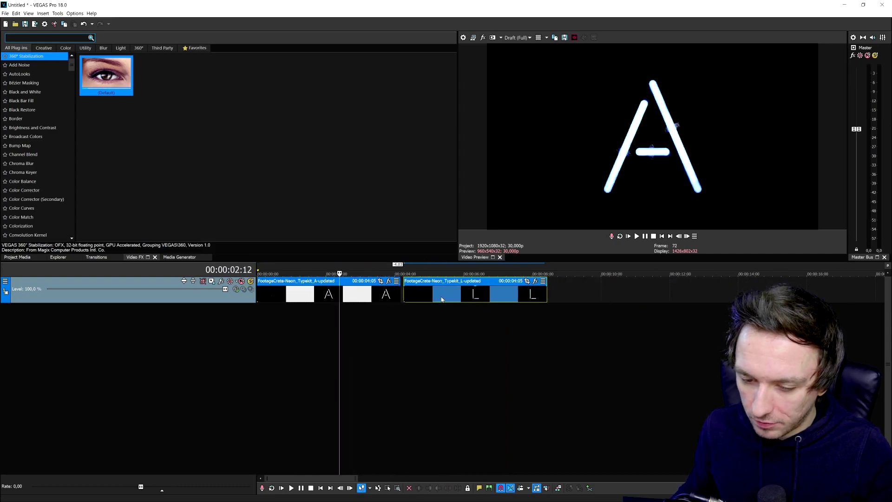
pyautogui.click(454, 295)
# Place the neon E clip behind the L clip and the X clip behind E, leaving small gaps between them.
pyautogui.scroll(-1, 454, 295)
pyautogui.scroll(-2, 604, 297)
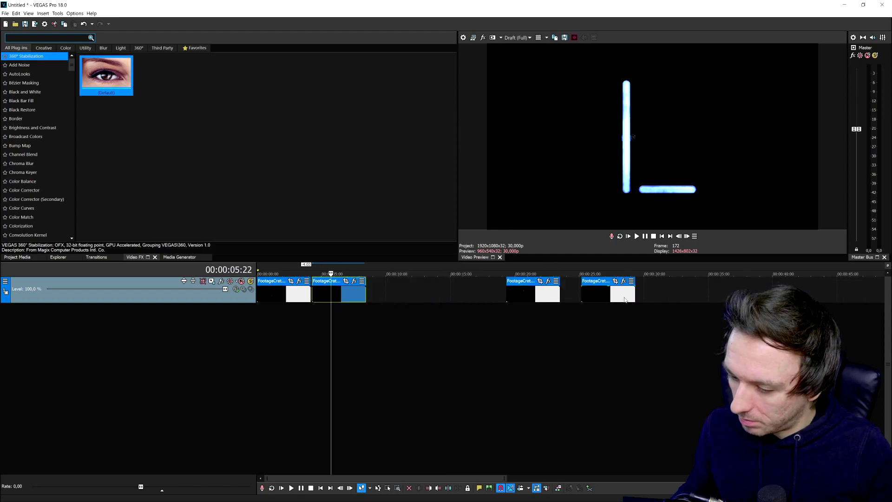
pyautogui.moveTo(601, 297); pyautogui.dragTo(389, 299)
pyautogui.moveTo(519, 301); pyautogui.dragTo(437, 299)
pyautogui.click(436, 299)
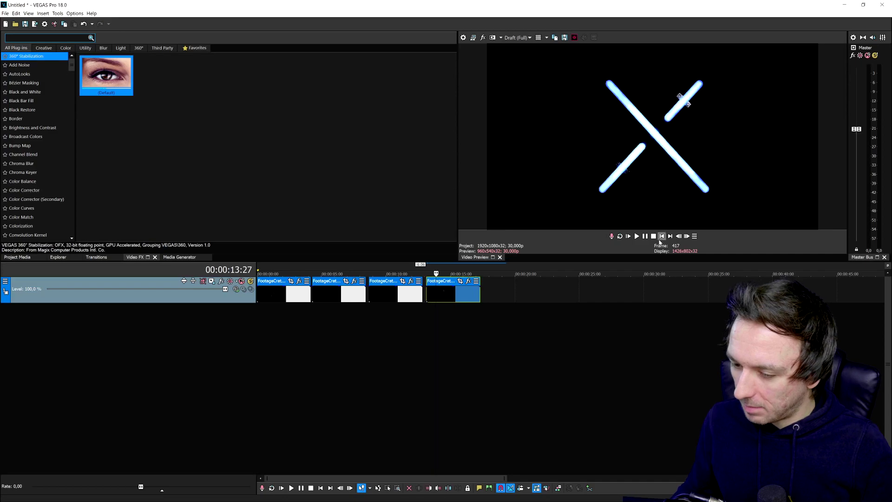
# Play the letter sequence from the start of the timeline to check the neon A animation.
pyautogui.hotkey('ctrl', 'Home')
pyautogui.scroll(2, 406, 302)
pyautogui.press('space')
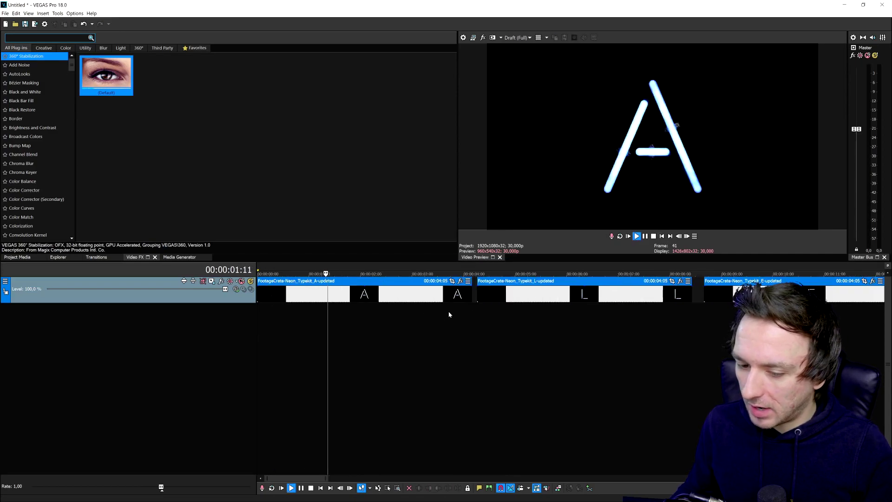
pyautogui.press('space')
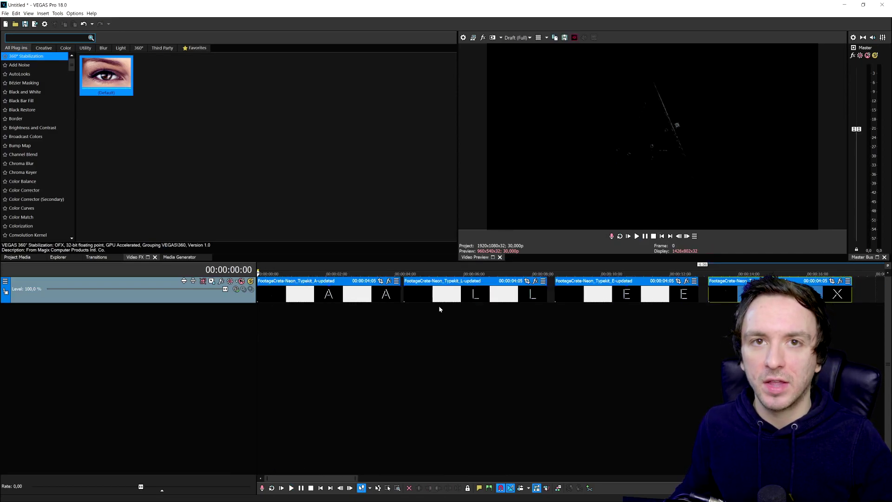
# Add a red Solid Color generator on a new track beneath the letter clips, starting at the beginning of the timeline.
pyautogui.click(357, 298)
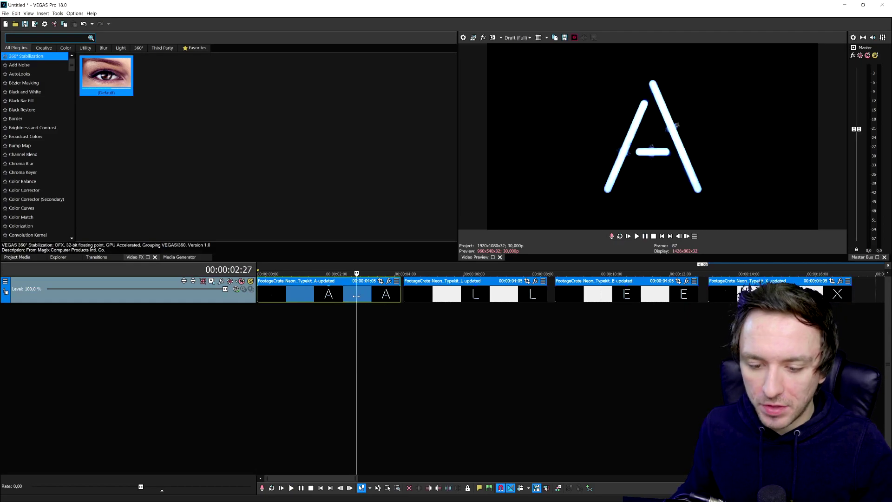
pyautogui.click(177, 258)
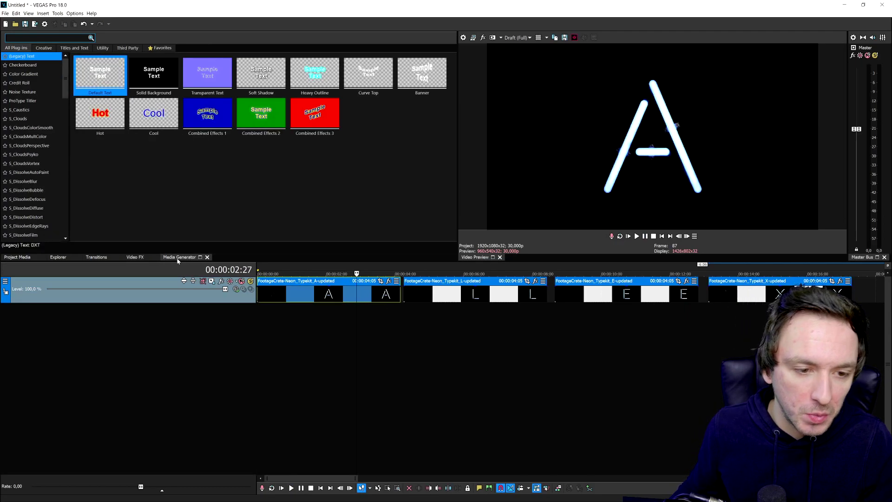
pyautogui.scroll(-15, 51, 165)
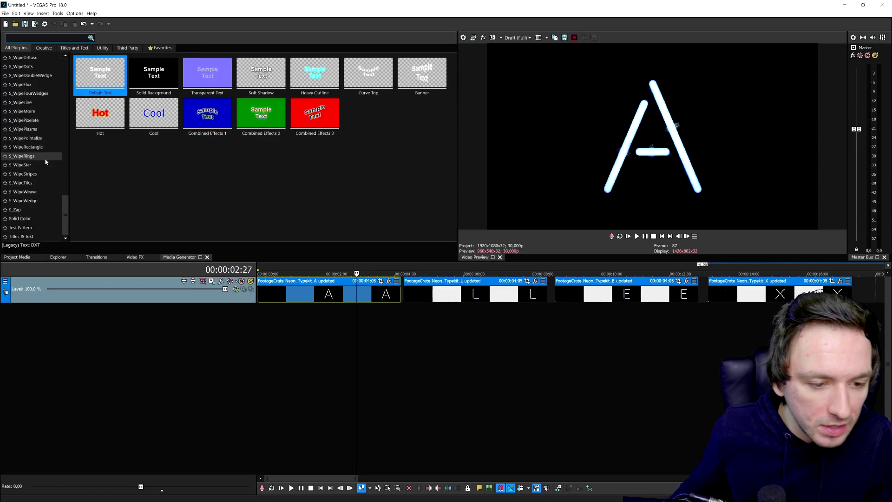
pyautogui.click(21, 218)
pyautogui.moveTo(209, 96); pyautogui.dragTo(281, 332)
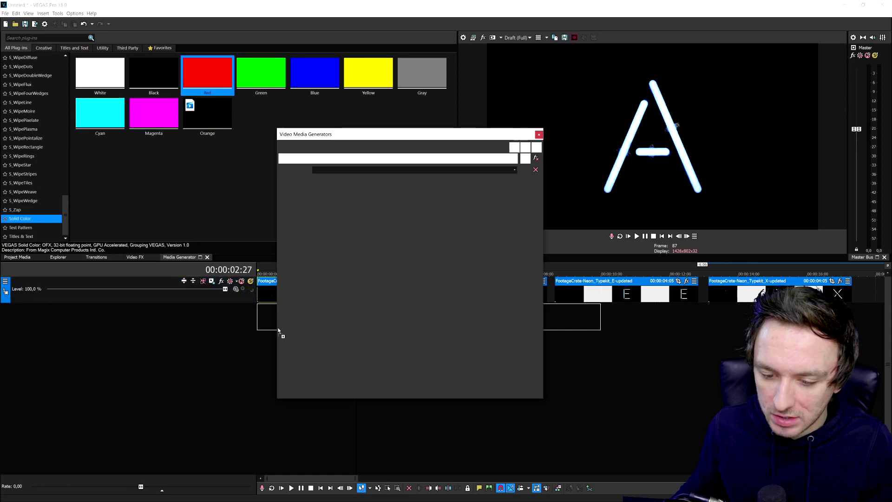
pyautogui.moveTo(437, 138); pyautogui.dragTo(430, 386)
pyautogui.click(342, 321)
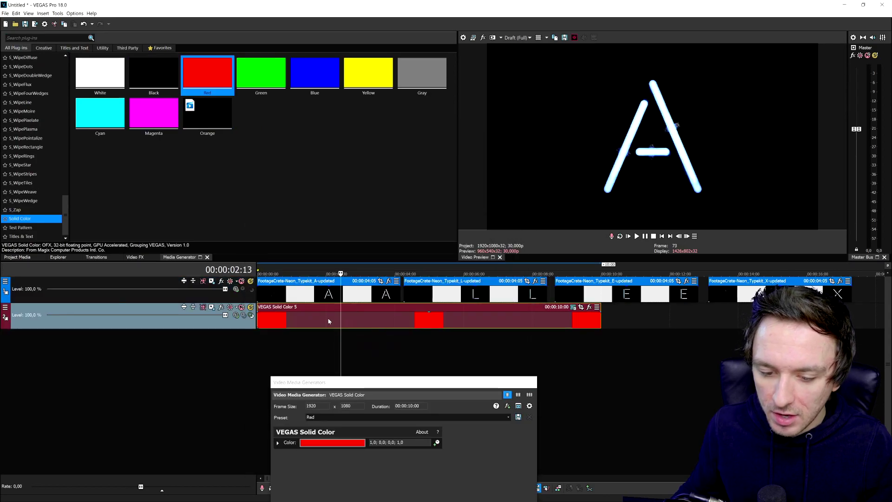
pyautogui.click(353, 301)
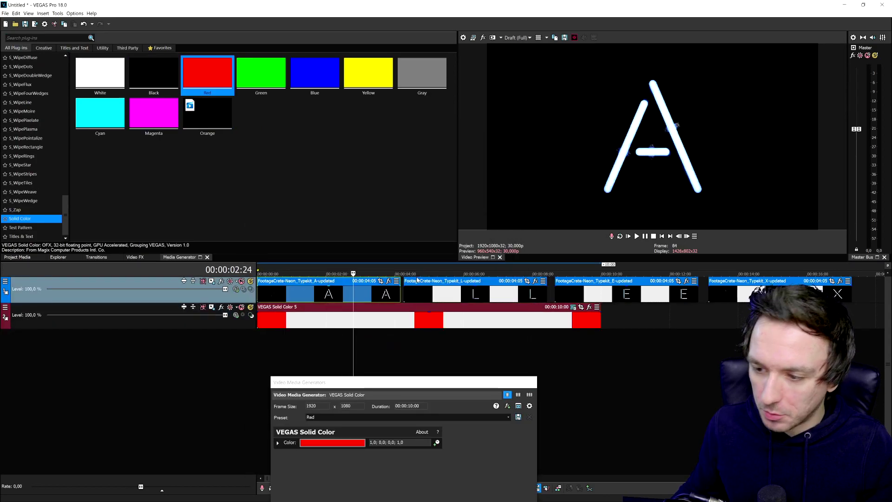
pyautogui.click(533, 383)
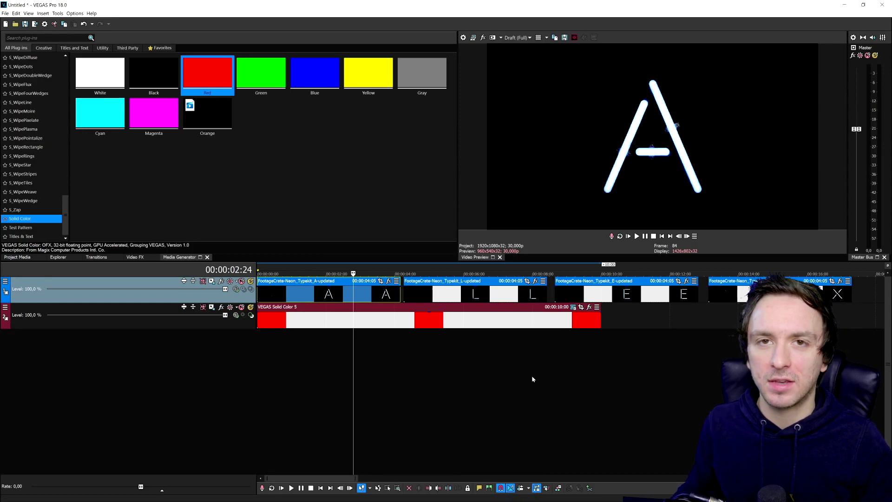
# Set the alpha channel of the neon A clip's media to Straight (unmatted).
pyautogui.rightClick(360, 296)
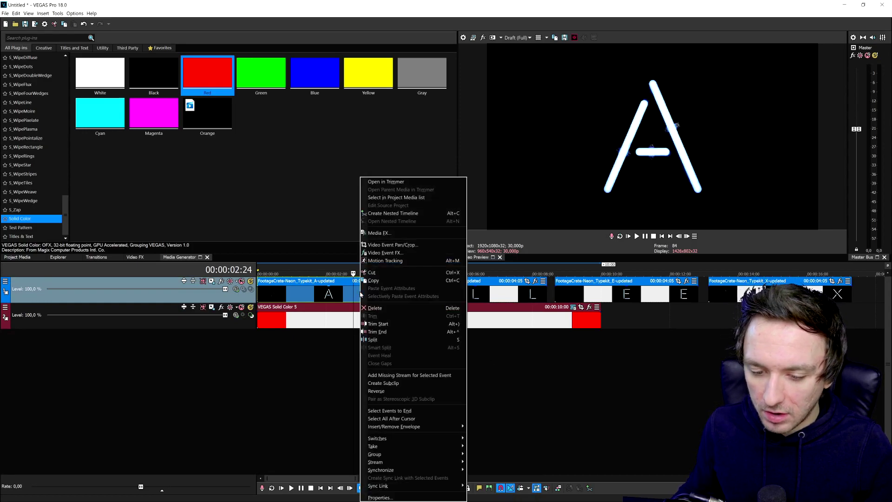
pyautogui.click(436, 497)
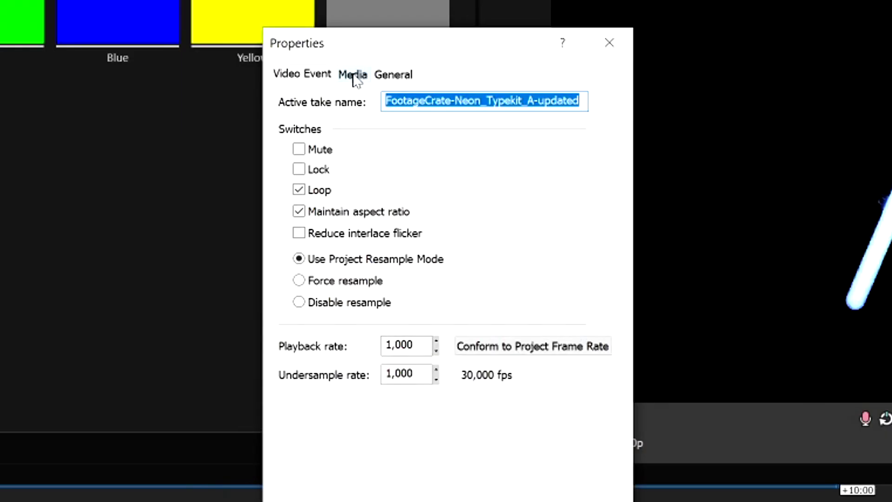
pyautogui.click(354, 78)
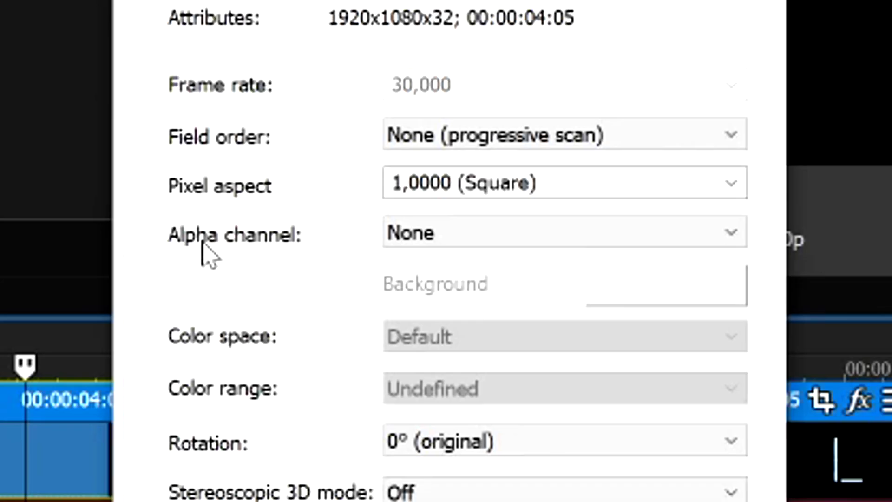
pyautogui.click(429, 443)
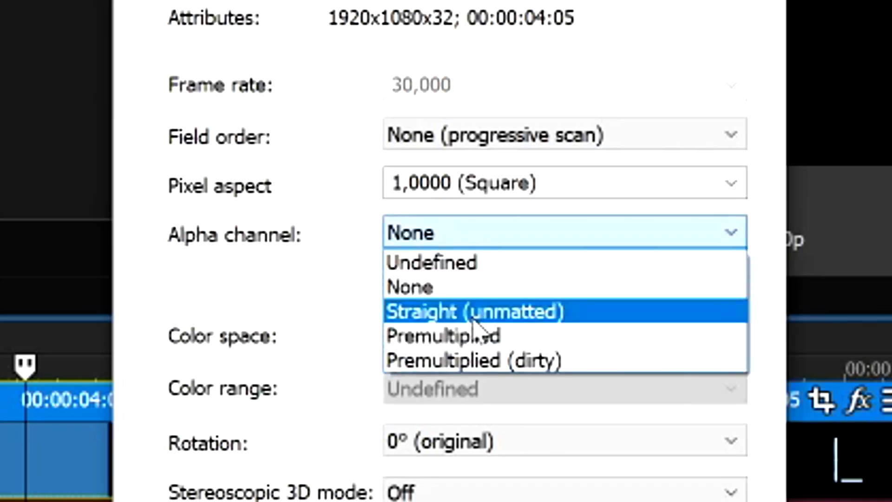
pyautogui.click(522, 310)
pyautogui.moveTo(432, 88); pyautogui.dragTo(355, 55)
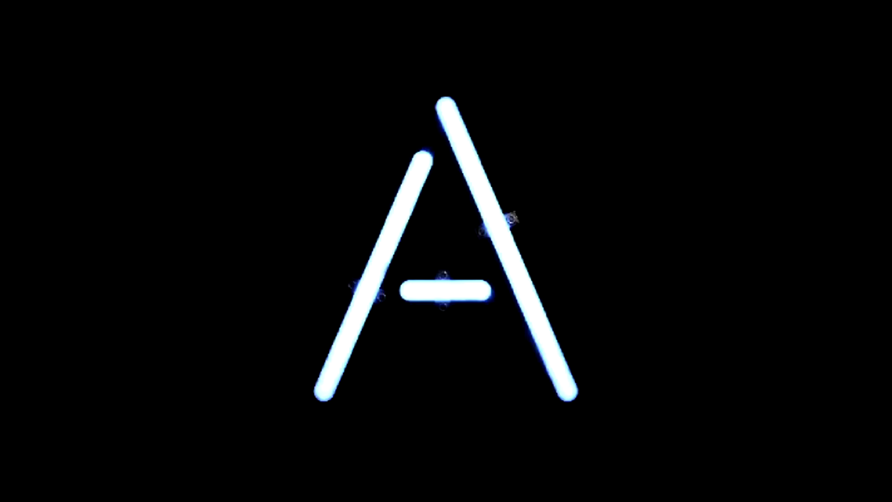
pyautogui.click(403, 298)
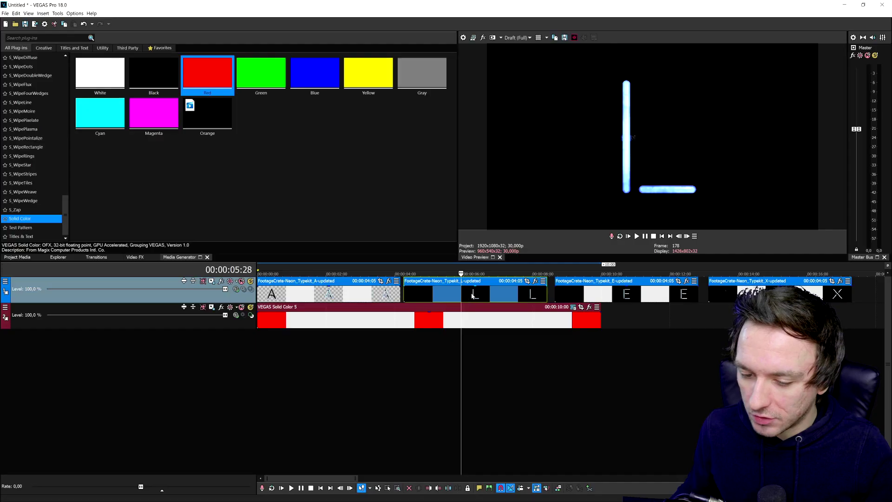
# Set the alpha channel of the neon L clip's media to Straight (unmatted).
pyautogui.rightClick(471, 293)
pyautogui.click(550, 496)
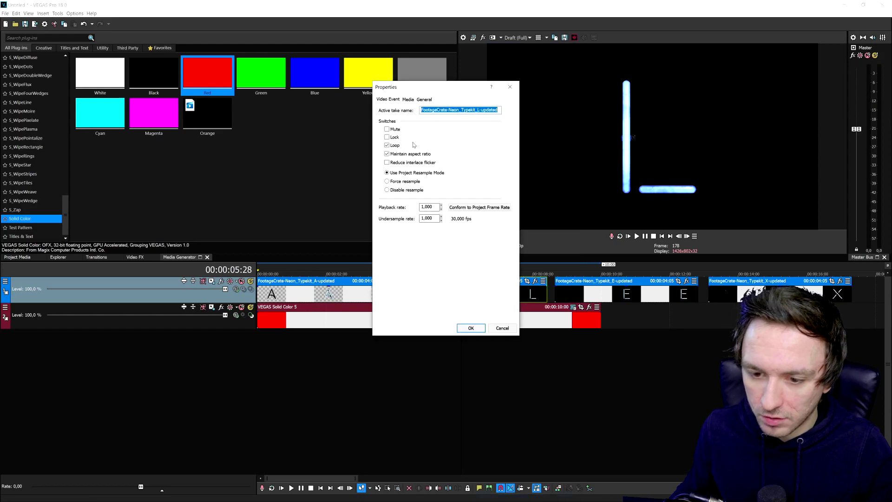
pyautogui.click(409, 99)
pyautogui.click(442, 246)
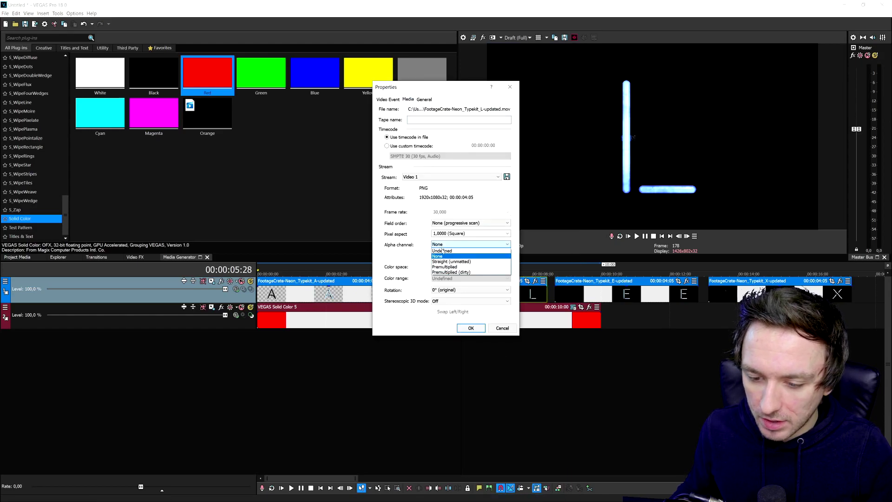
pyautogui.click(445, 261)
pyautogui.click(471, 328)
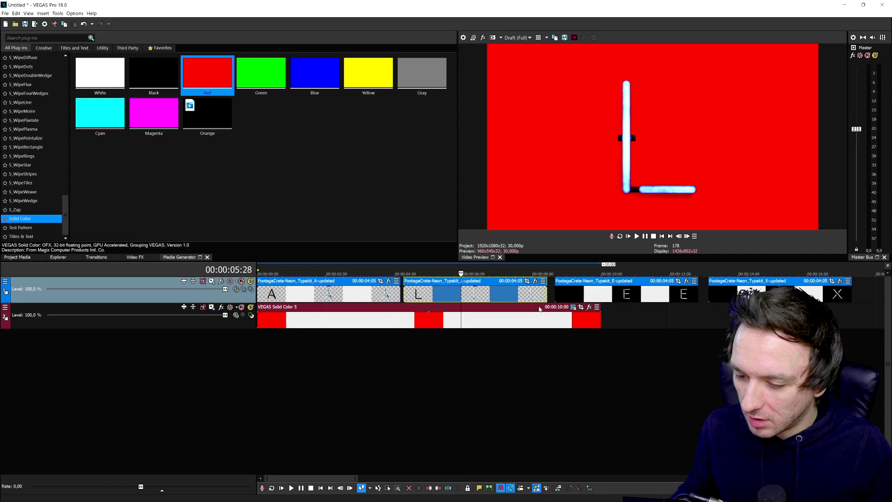
# Set the alpha channel of the neon E and X clips' media to Straight (unmatted).
pyautogui.rightClick(564, 292)
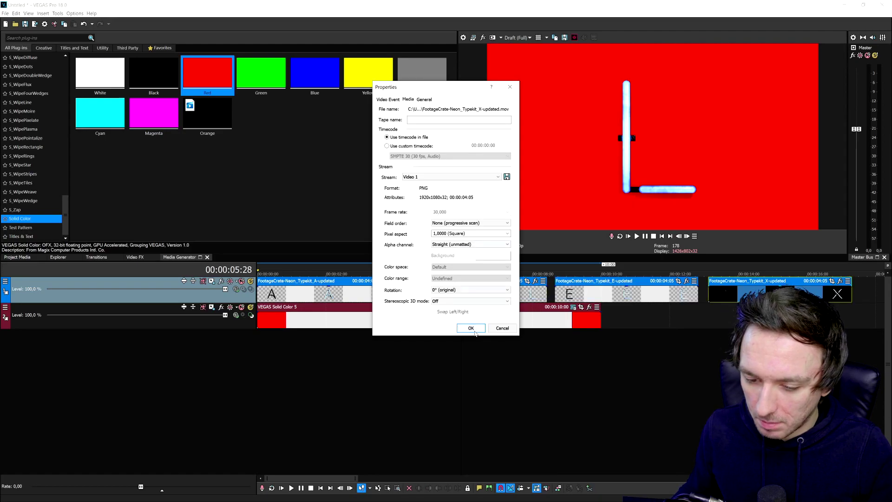
pyautogui.click(471, 328)
pyautogui.scroll(-3, 453, 327)
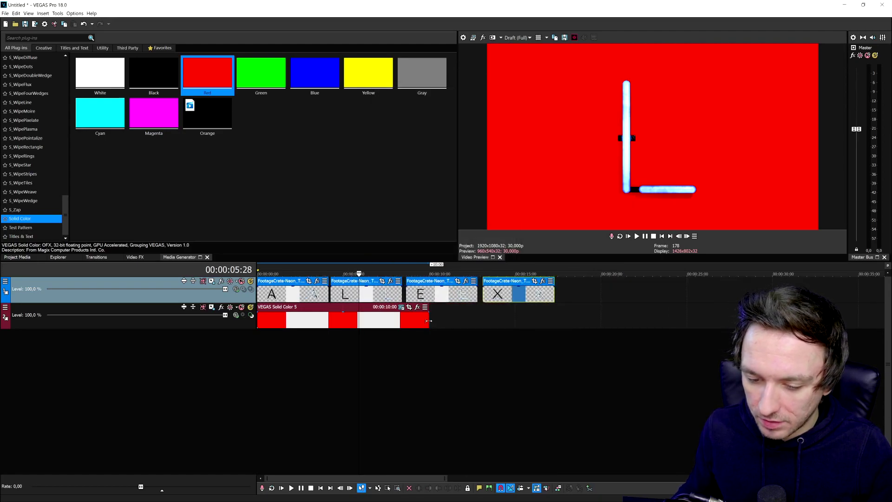
# Extend the red Solid Color event to about 27 seconds and preview each letter clip over it.
pyautogui.moveTo(428, 321); pyautogui.dragTo(724, 321)
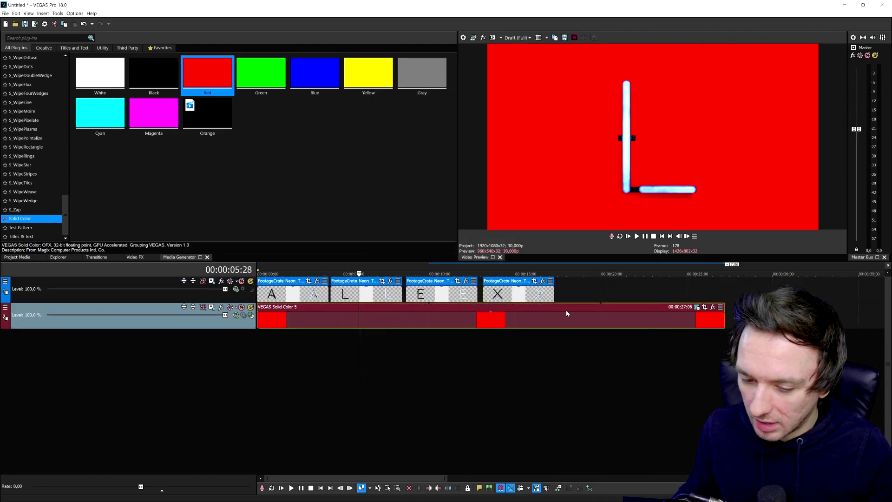
pyautogui.click(296, 270)
pyautogui.click(356, 269)
pyautogui.click(427, 269)
pyautogui.click(515, 272)
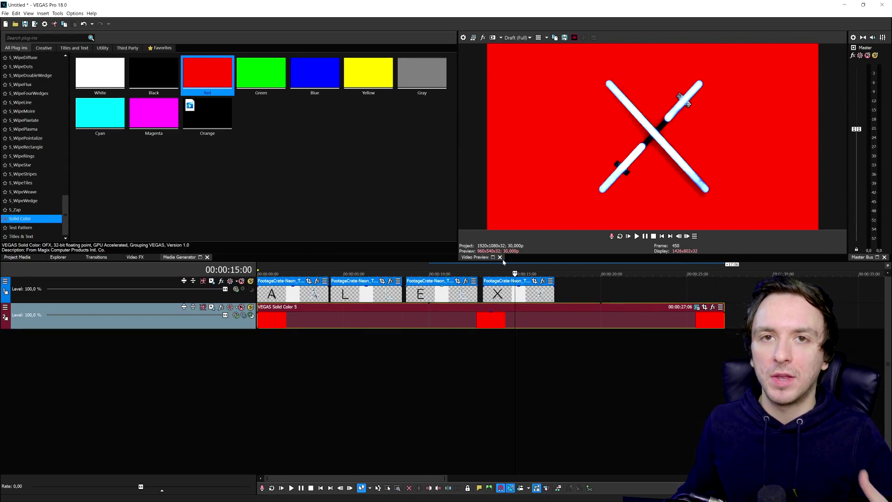
# Insert three empty video tracks above the letter clips' track.
pyautogui.click(661, 236)
pyautogui.scroll(2, 385, 302)
pyautogui.scroll(-3, 400, 297)
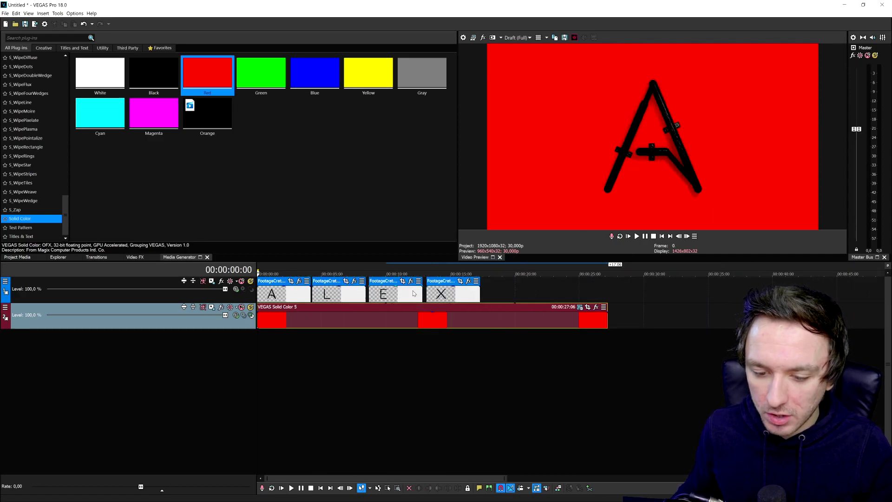
pyautogui.rightClick(492, 288)
pyautogui.click(529, 374)
pyautogui.rightClick(499, 285)
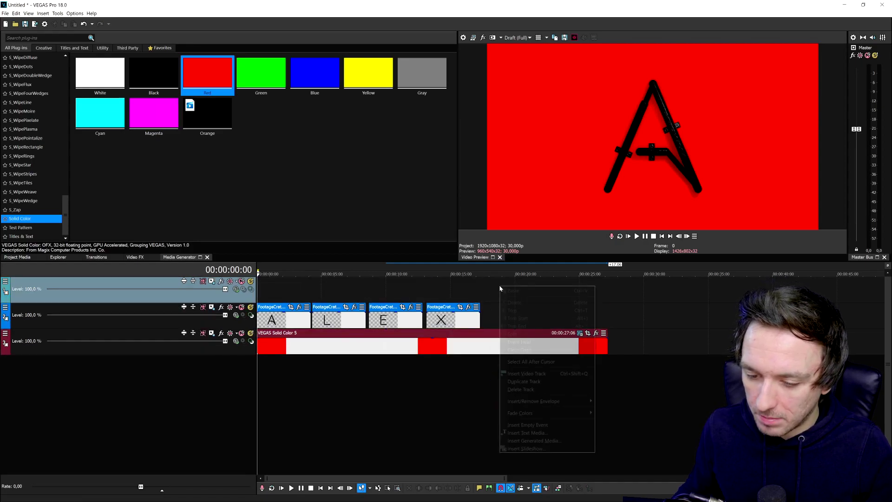
pyautogui.click(535, 373)
pyautogui.rightClick(500, 294)
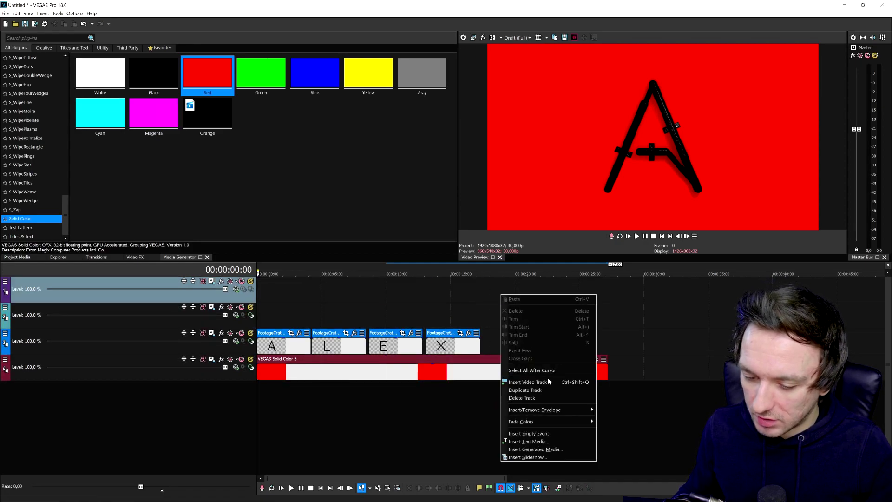
pyautogui.click(548, 381)
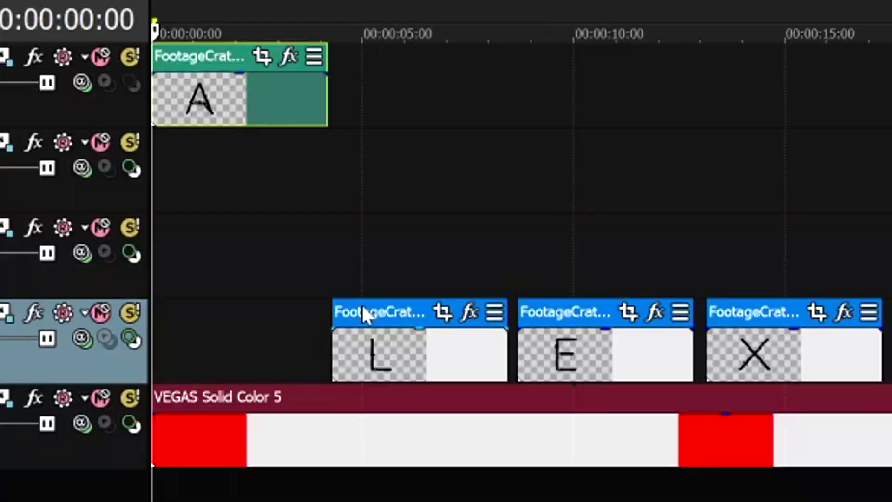
# Distribute the A, L and E clips onto the three new tracks so each letter has its own track, and play the sequence.
pyautogui.moveTo(321, 356); pyautogui.dragTo(322, 325)
pyautogui.moveTo(383, 363); pyautogui.dragTo(380, 349)
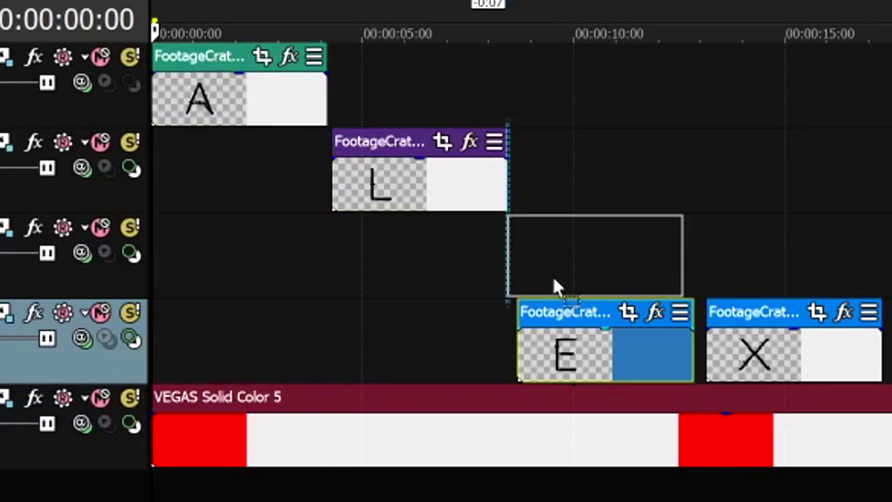
pyautogui.moveTo(554, 281); pyautogui.dragTo(556, 274)
pyautogui.moveTo(749, 353); pyautogui.dragTo(743, 353)
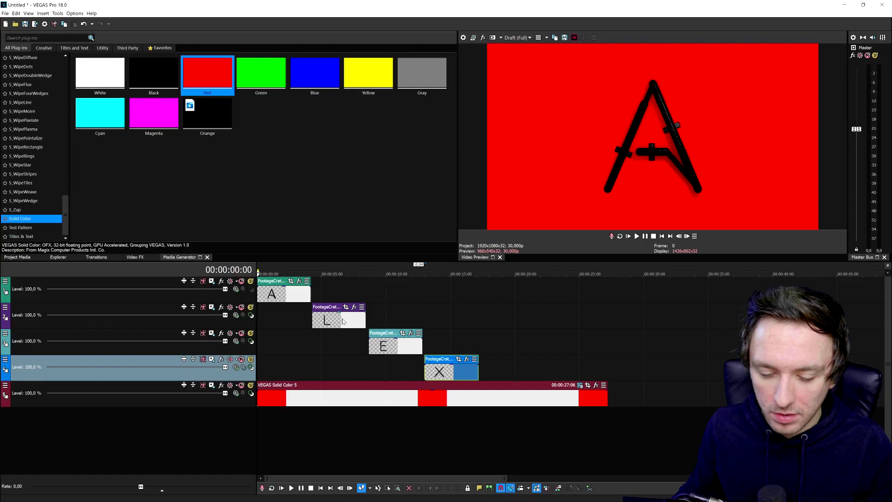
pyautogui.scroll(3, 431, 180)
pyautogui.press('space')
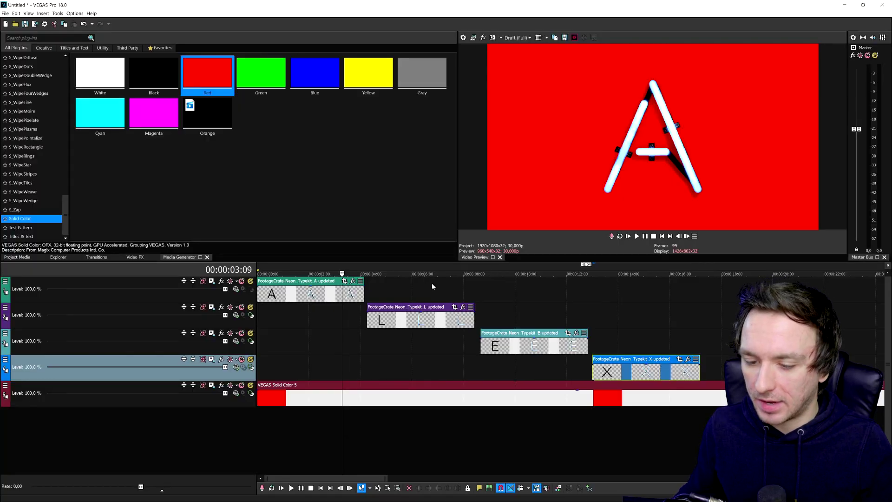
# Move the L, E and X clips to the start of the timeline, stacked under the A clip.
pyautogui.scroll(3, 432, 286)
pyautogui.scroll(-1, 432, 286)
pyautogui.moveTo(453, 325); pyautogui.dragTo(302, 330)
pyautogui.moveTo(599, 344); pyautogui.dragTo(302, 344)
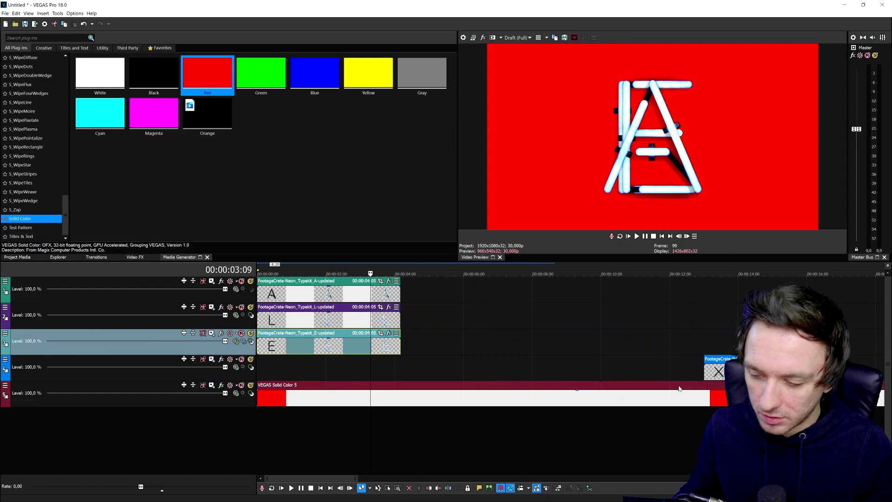
pyautogui.moveTo(718, 371); pyautogui.dragTo(272, 371)
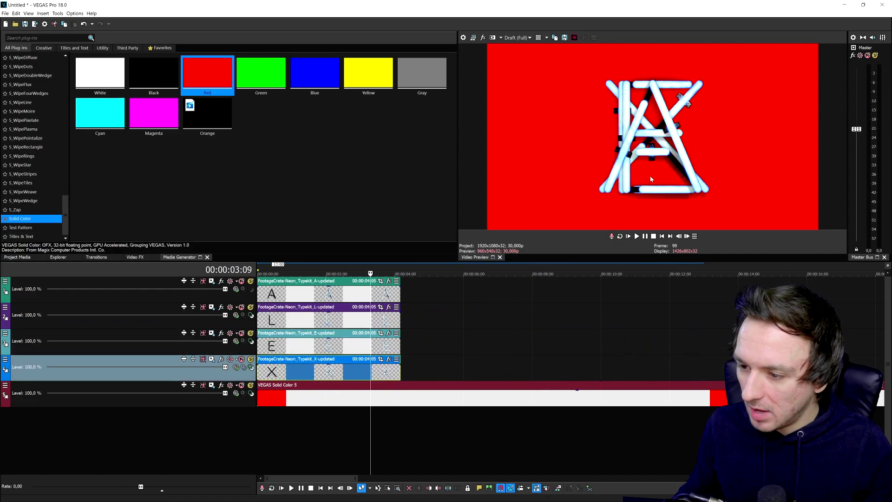
# Shift the L, E and X clips to about 2 seconds so only the A clip plays at the timeline's start.
pyautogui.scroll(4, 337, 286)
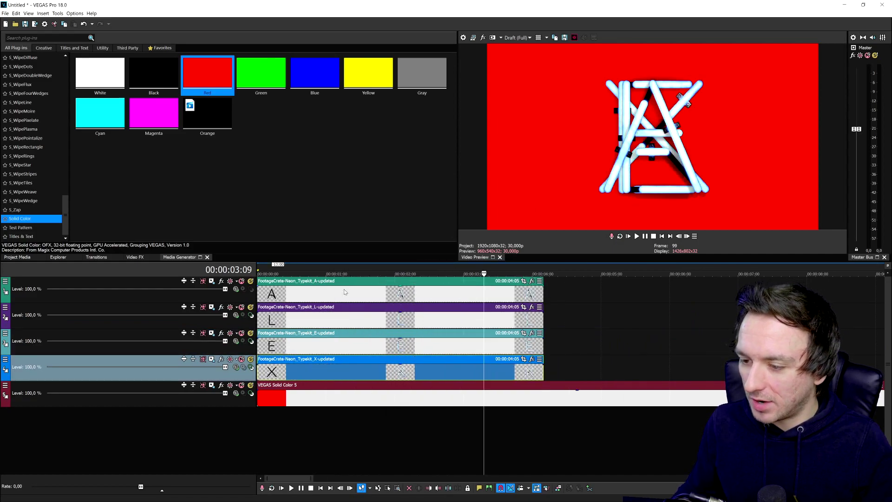
pyautogui.click(662, 237)
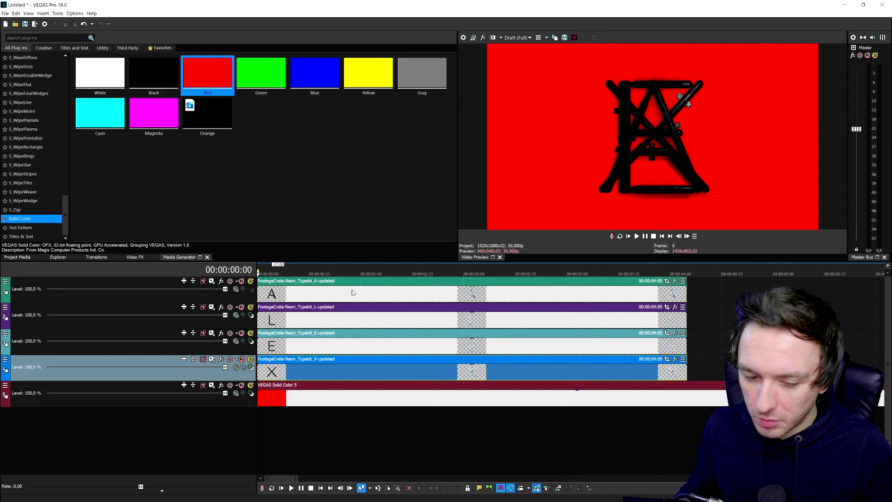
pyautogui.scroll(-2, 351, 291)
pyautogui.moveTo(353, 320); pyautogui.dragTo(481, 320)
pyautogui.moveTo(342, 345); pyautogui.dragTo(478, 345)
pyautogui.moveTo(352, 376); pyautogui.dragTo(472, 362)
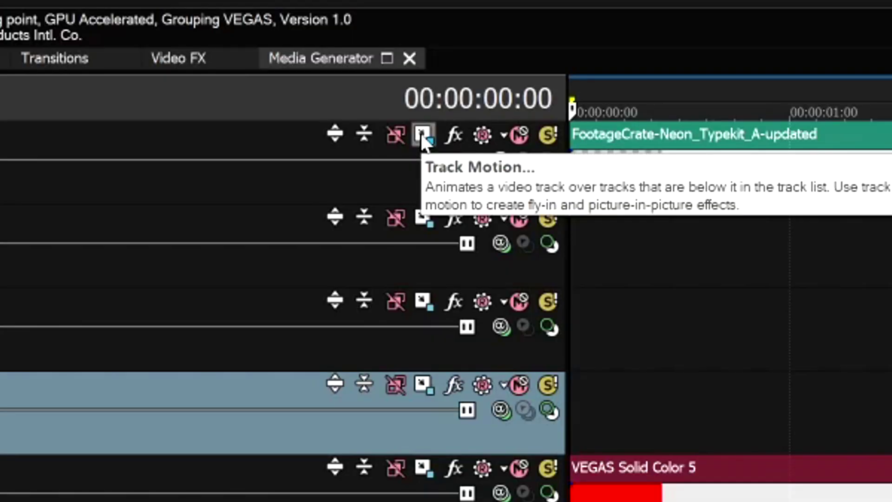
# Use Track Motion to scale the A track to about 755 by 425 and position it at X about -463 and Y 0.
pyautogui.click(422, 135)
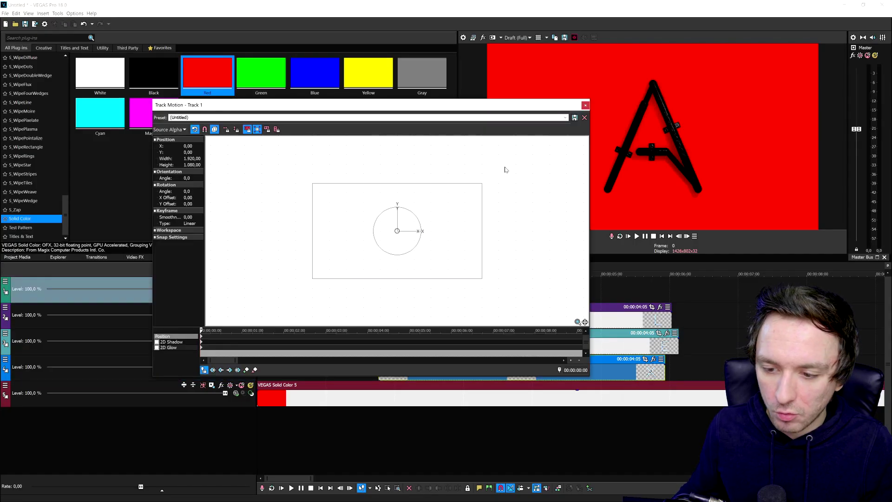
pyautogui.moveTo(481, 185); pyautogui.dragTo(433, 213)
pyautogui.moveTo(445, 104); pyautogui.dragTo(625, 257)
pyautogui.scroll(3, 627, 343)
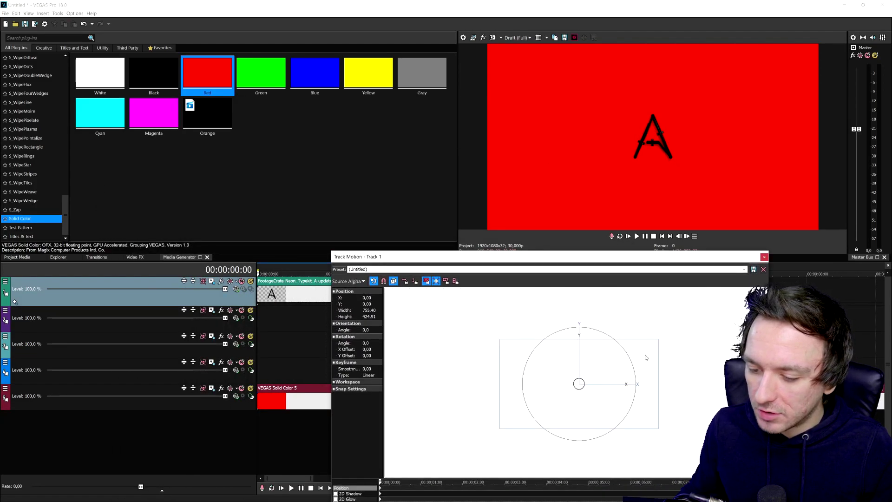
pyautogui.moveTo(643, 358); pyautogui.dragTo(549, 350)
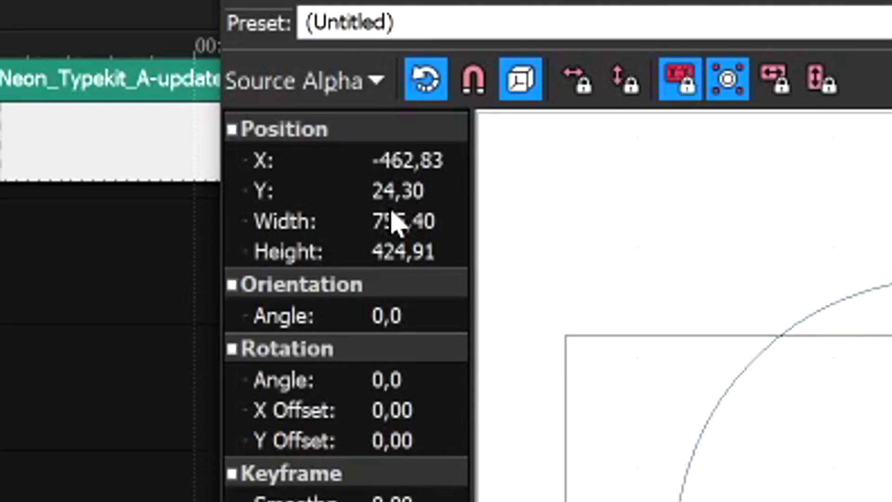
pyautogui.click(414, 191)
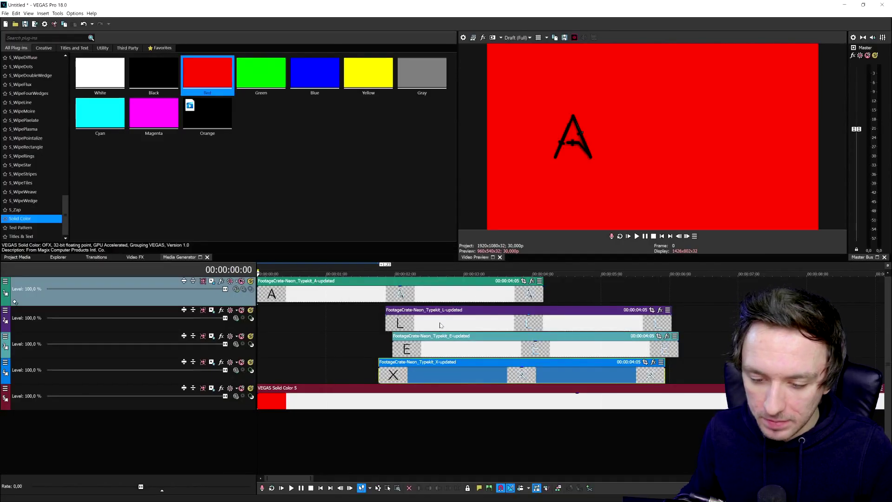
# Duplicate the A track and replace the copied A clip with the L clip, aligned to the timeline's start.
pyautogui.moveTo(424, 324)
pyautogui.mouseDown()
pyautogui.moveTo(286, 321)
pyautogui.moveTo(407, 328)
pyautogui.mouseUp()
pyautogui.scroll(-2, 300, 321)
pyautogui.rightClick(232, 303)
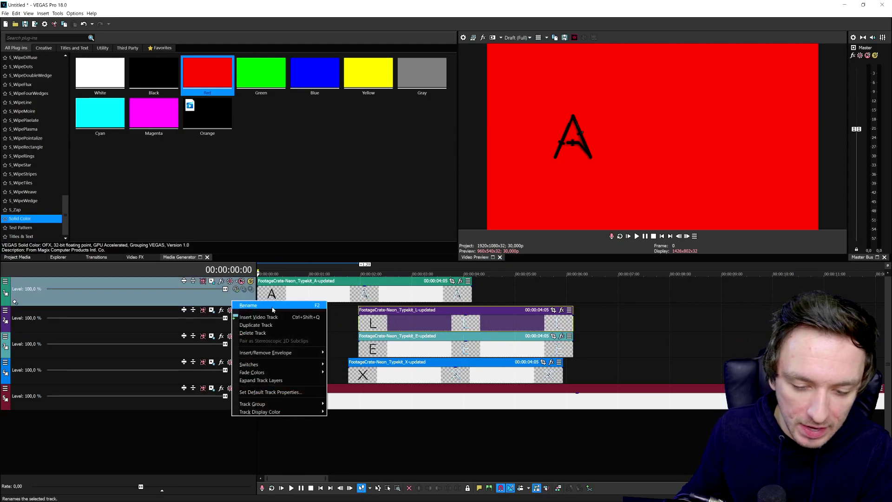
pyautogui.click(279, 323)
pyautogui.scroll(2, 510, 344)
pyautogui.moveTo(499, 340); pyautogui.dragTo(287, 325)
pyautogui.click(304, 323)
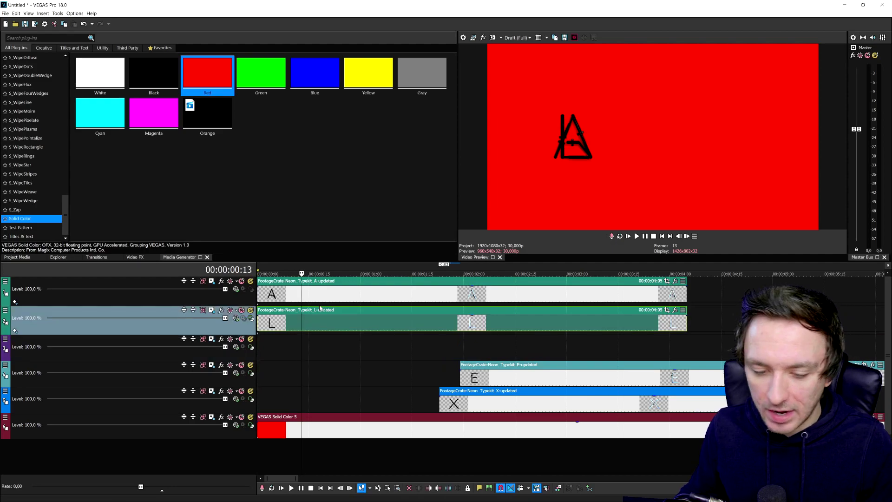
# Use Track Motion to place the L beside the A at X about -247 and set its Y position to 0.
pyautogui.click(211, 310)
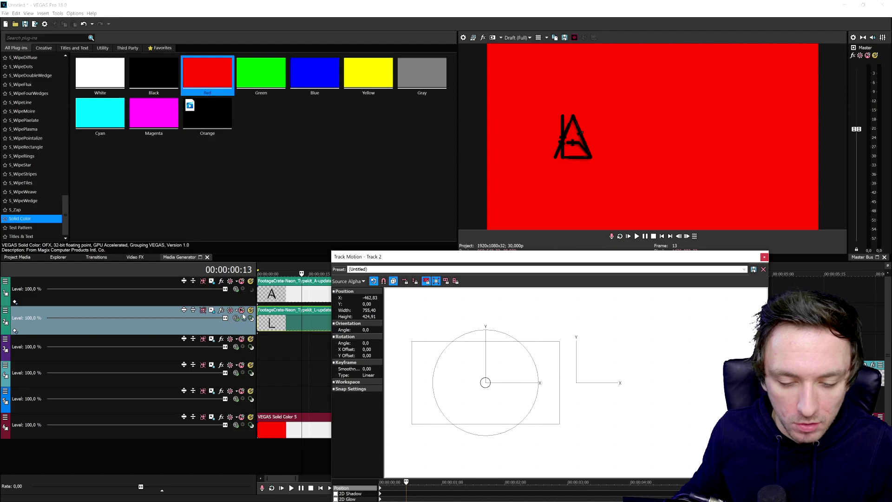
pyautogui.moveTo(544, 358); pyautogui.dragTo(586, 358)
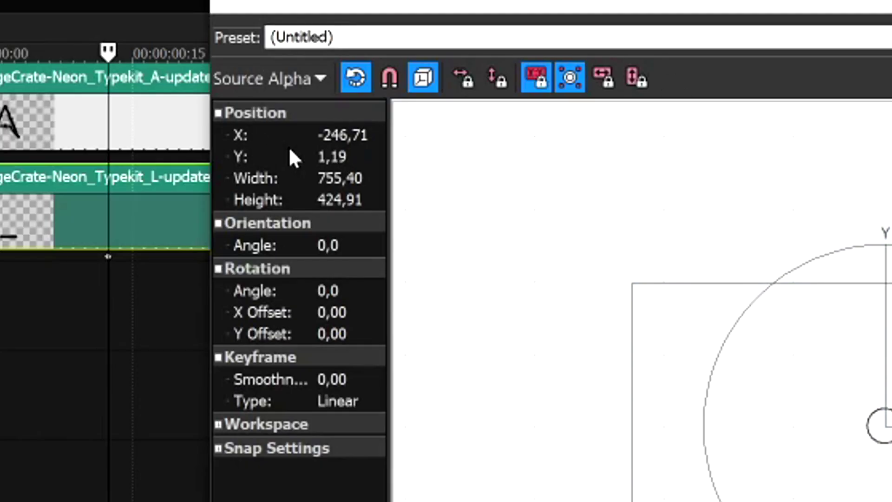
pyautogui.click(373, 304)
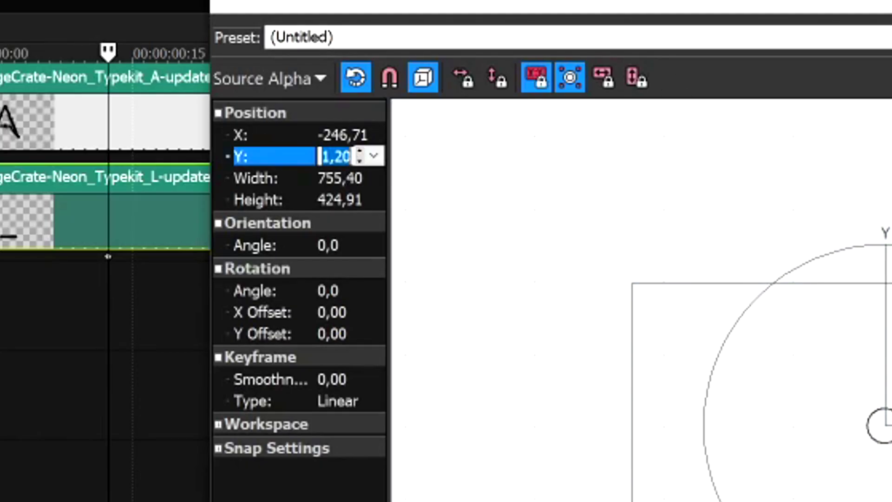
pyautogui.write('0')
pyautogui.press('Return')
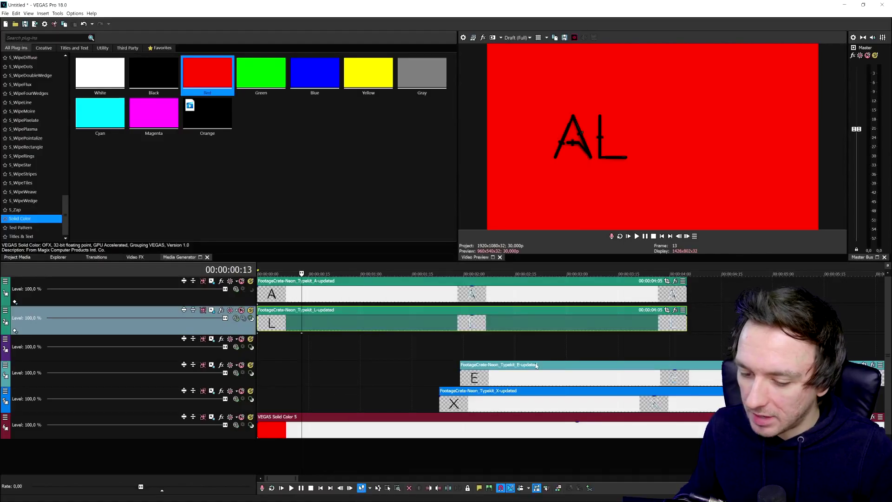
# Duplicate the L track and move the copied L clip aside to about 12.6 seconds.
pyautogui.scroll(-2, 430, 375)
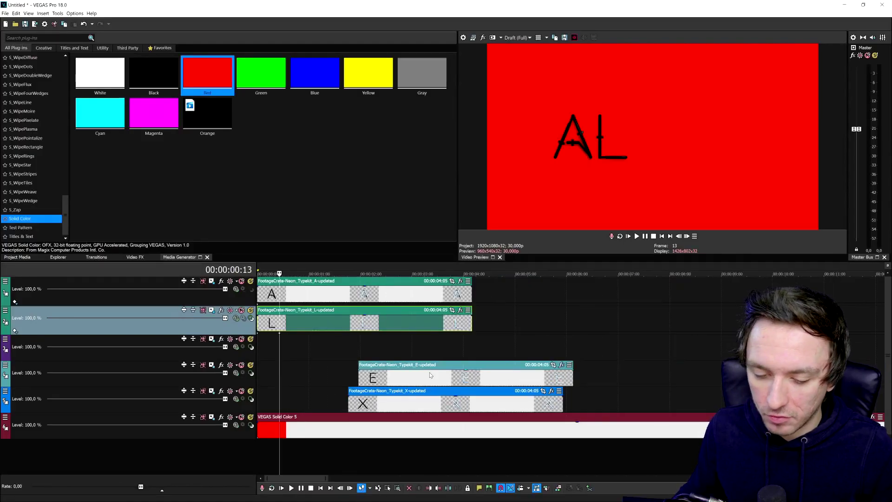
pyautogui.rightClick(232, 333)
pyautogui.scroll(-2, 300, 357)
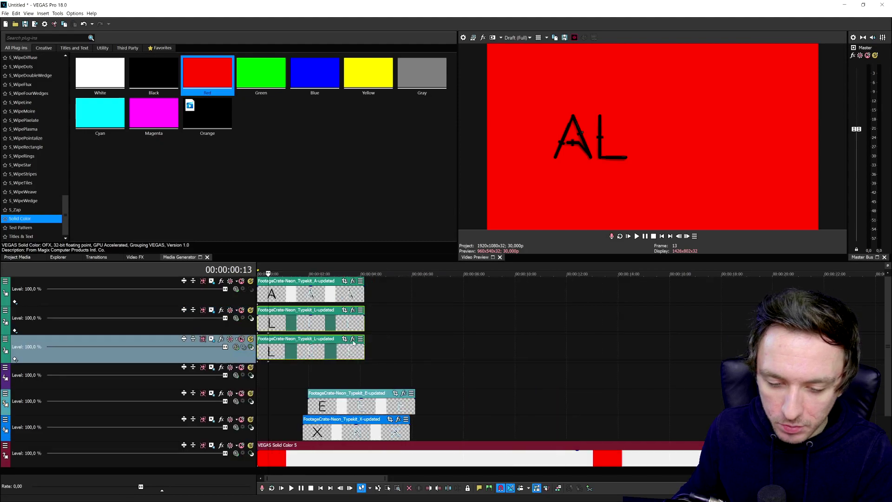
pyautogui.click(430, 351)
pyautogui.moveTo(319, 353); pyautogui.dragTo(644, 354)
pyautogui.click(273, 344)
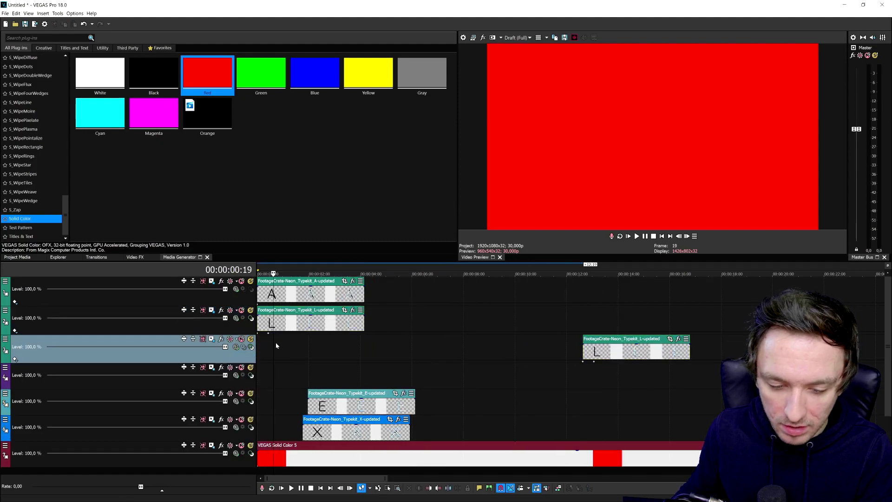
pyautogui.scroll(5, 277, 344)
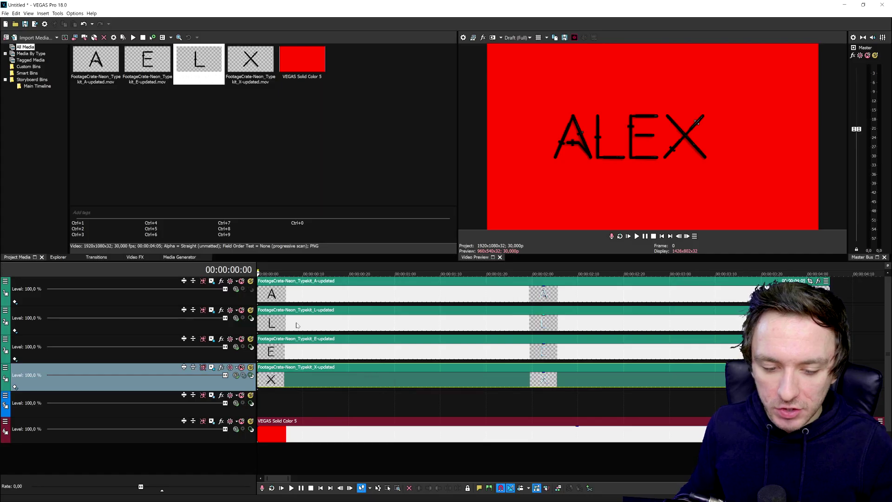
# Move the red Solid Color event past the letter clips to about 4.6 seconds and play the word over black.
pyautogui.moveTo(294, 286); pyautogui.dragTo(303, 265)
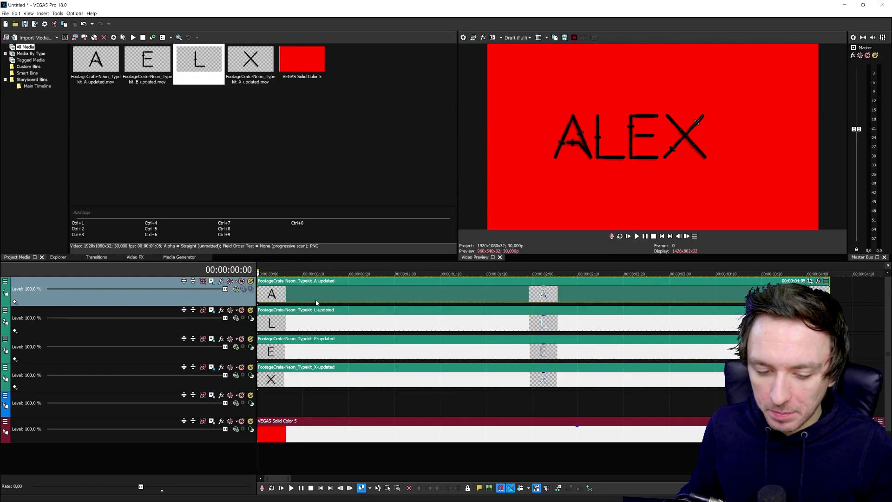
pyautogui.scroll(-2, 331, 388)
pyautogui.scroll(-2, 280, 432)
pyautogui.moveTo(278, 432); pyautogui.dragTo(397, 432)
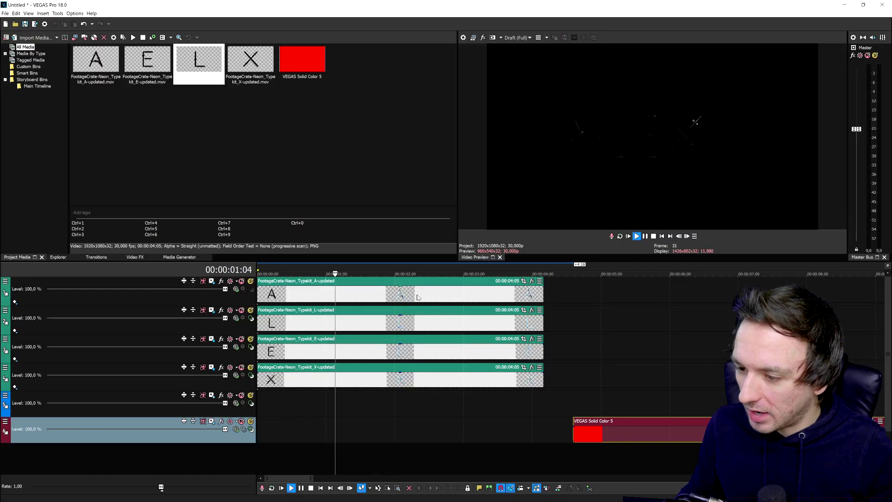
pyautogui.press('space')
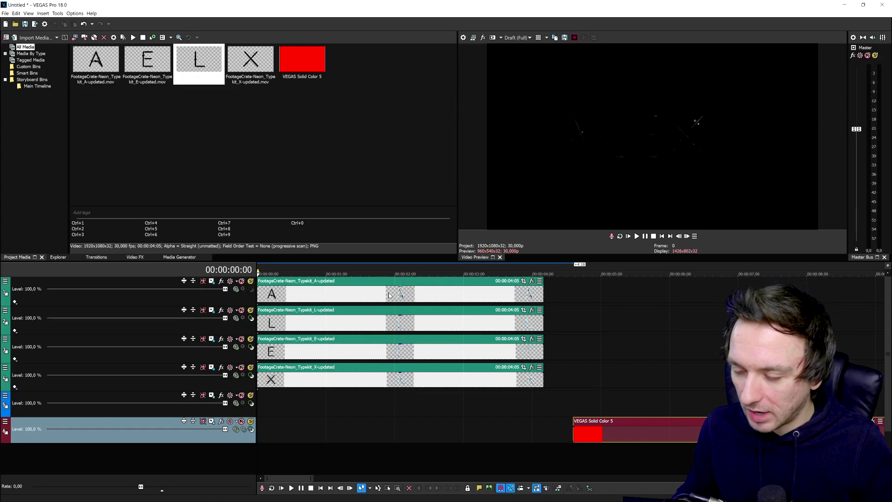
# Stagger the letter clips' start times, moving L to about 7 frames and E to about 14 frames.
pyautogui.scroll(2, 334, 324)
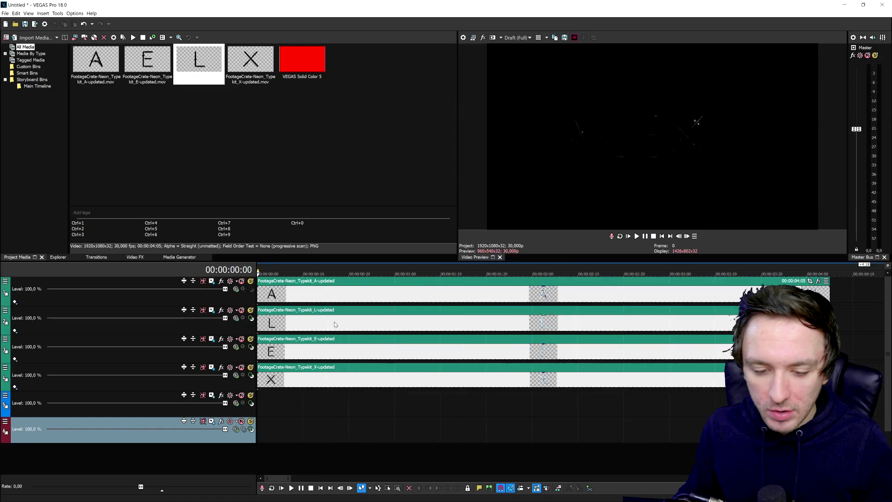
pyautogui.click(260, 322)
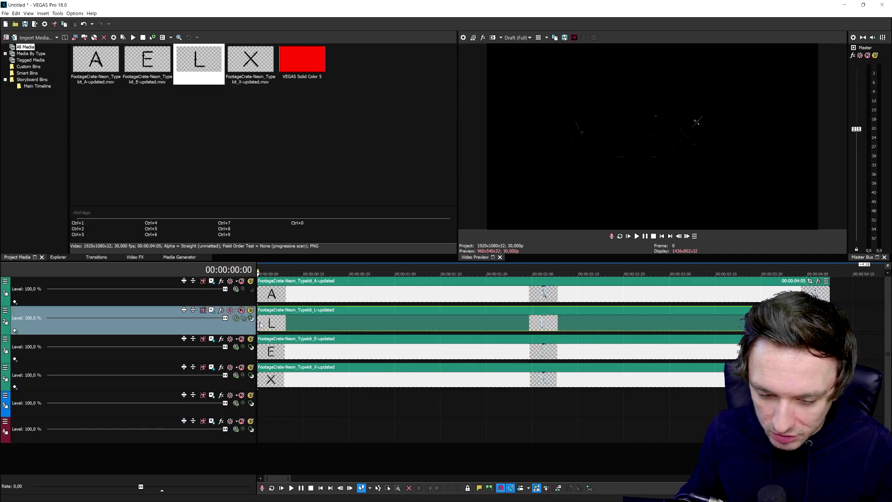
pyautogui.moveTo(260, 322); pyautogui.dragTo(290, 322)
pyautogui.moveTo(261, 352); pyautogui.dragTo(321, 349)
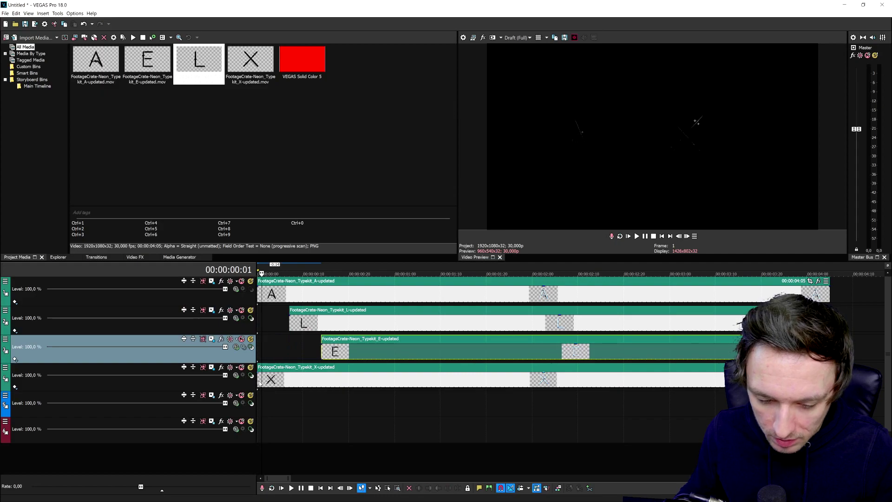
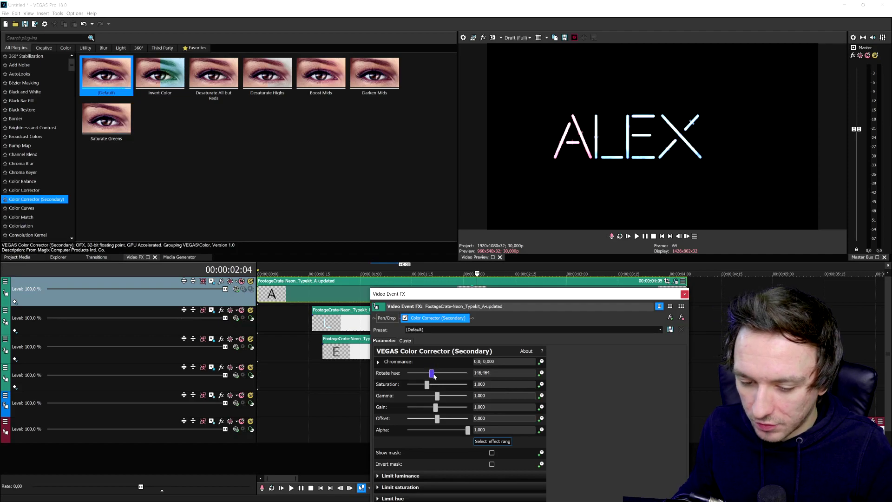
# Apply Color Corrector (Secondary) to the L clip and rotate its hue to about 263.
pyautogui.click(684, 294)
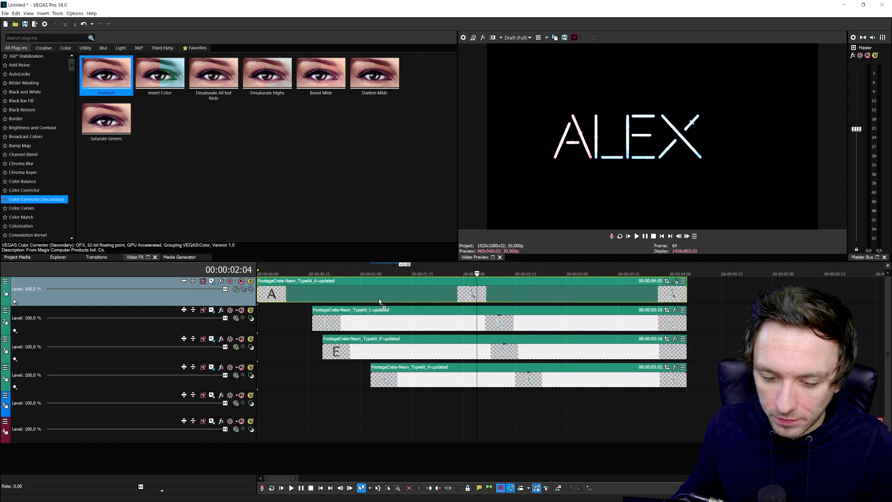
pyautogui.moveTo(357, 324); pyautogui.dragTo(357, 324)
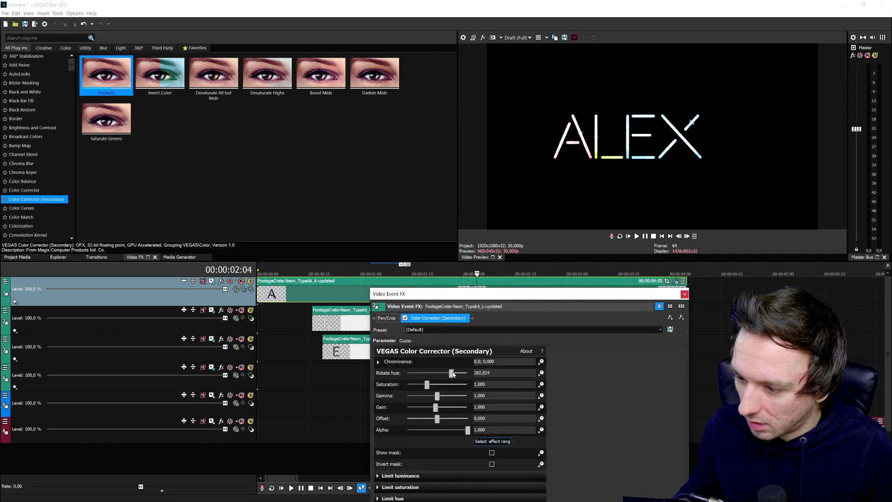
pyautogui.click(685, 294)
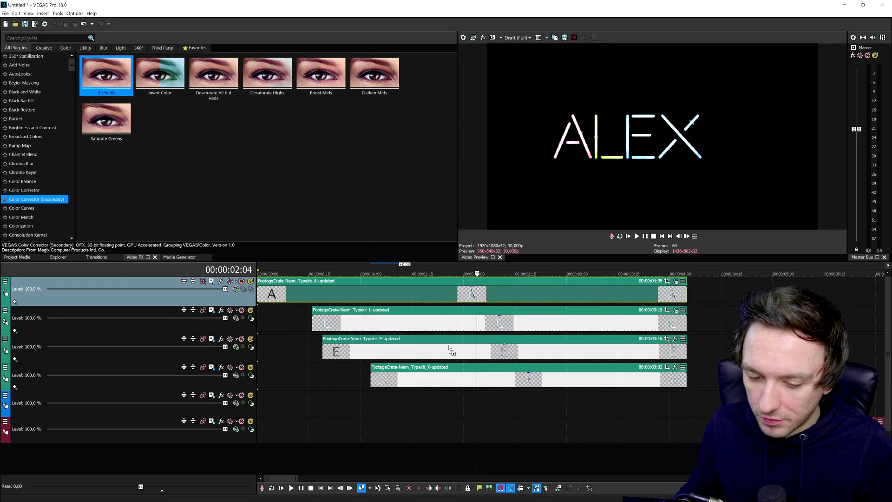
# Apply Color Corrector (Secondary) to the E and X clips, rotating the hue to about 212 for E and 360 for X.
pyautogui.moveTo(449, 348); pyautogui.dragTo(449, 348)
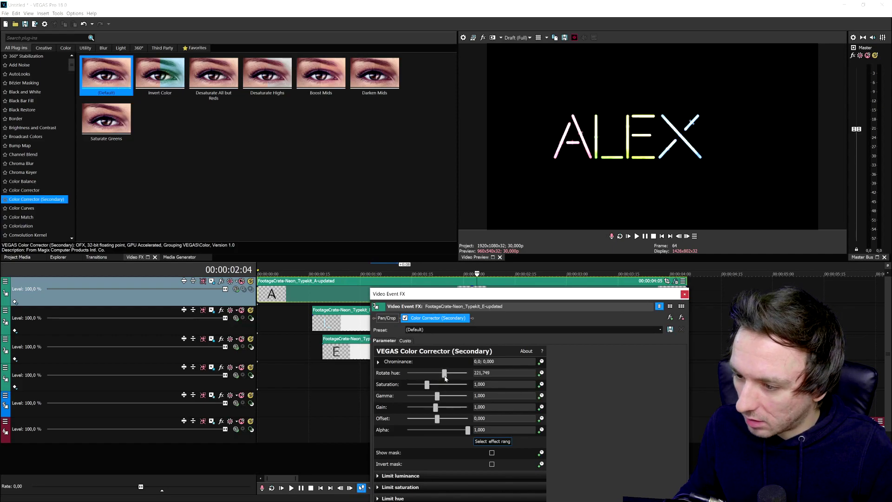
pyautogui.click(684, 294)
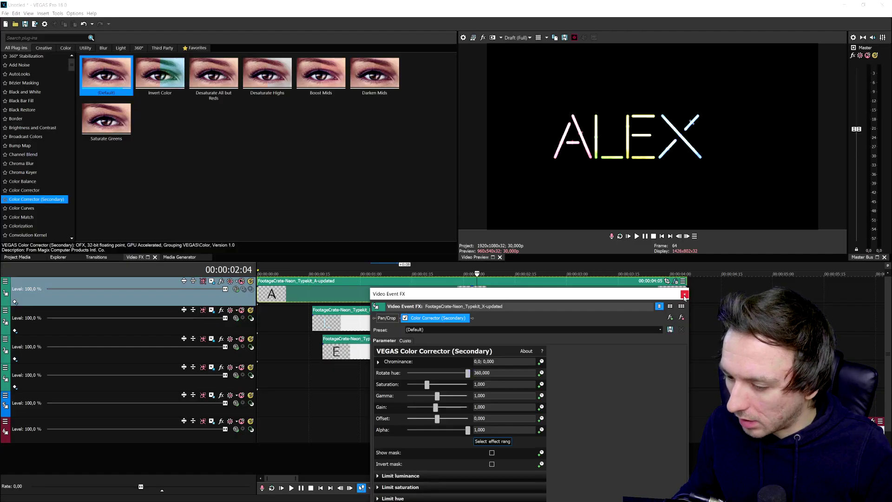
pyautogui.click(684, 294)
# Play the composition from the start to review the recolored letters.
pyautogui.hotkey('ctrl', 'Home')
pyautogui.press('space')
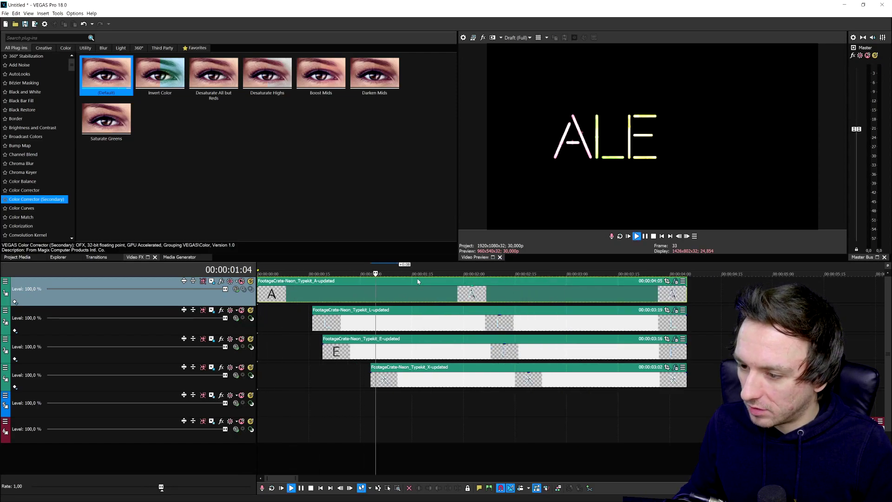
pyautogui.press('space')
# Split the first three frames off the A clip and copy that opening piece.
pyautogui.scroll(3, 320, 305)
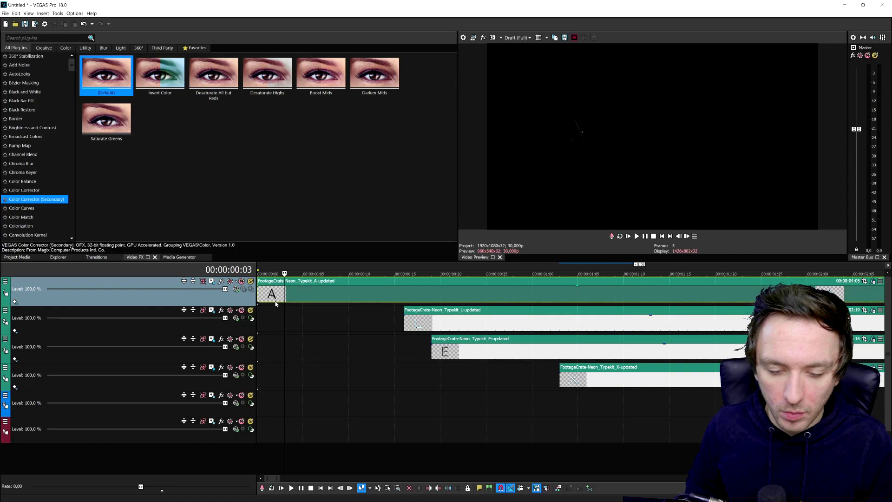
pyautogui.click(276, 301)
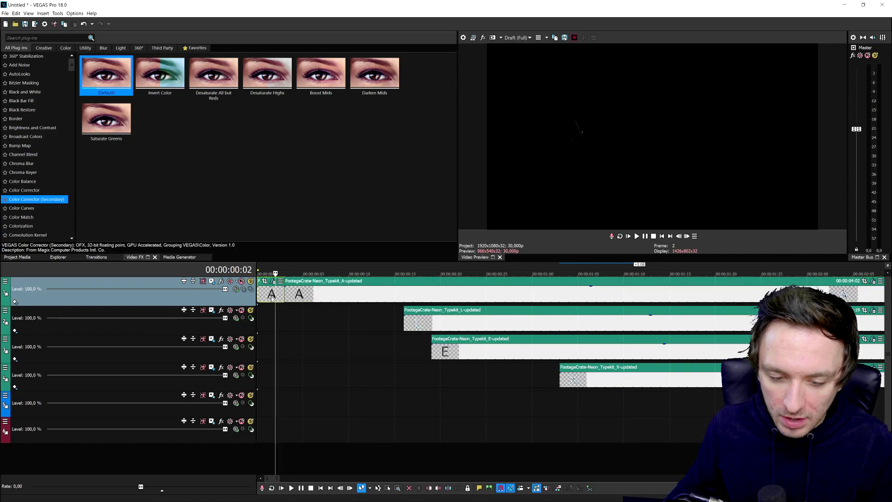
pyautogui.scroll(3, 396, 301)
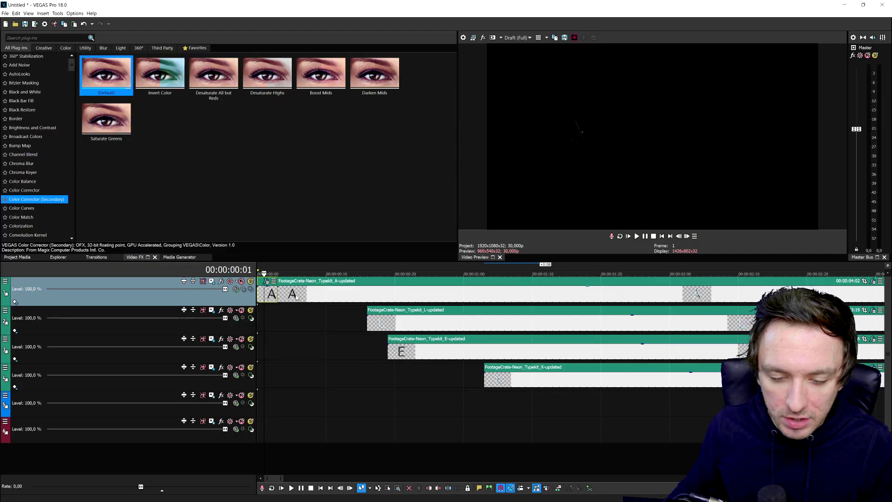
# Solo the A track and paste the copied flicker piece over the A clip at about 00:00:01:14.
pyautogui.press('space')
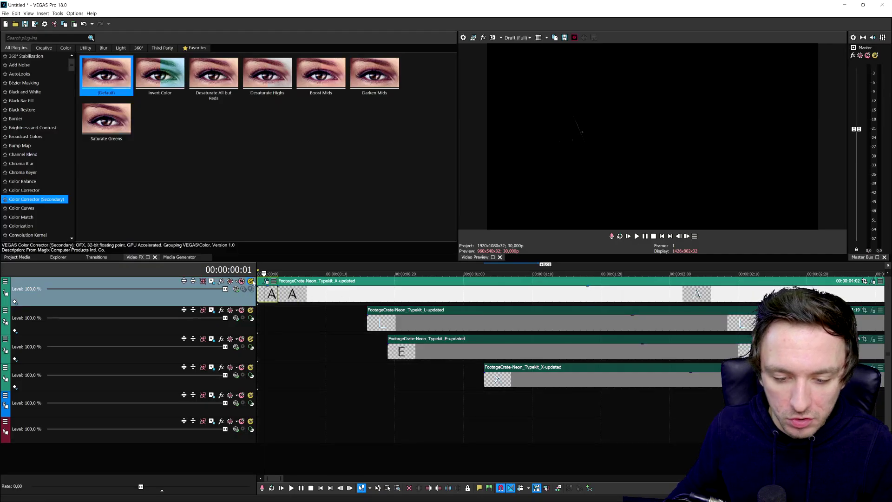
pyautogui.scroll(-3, 350, 299)
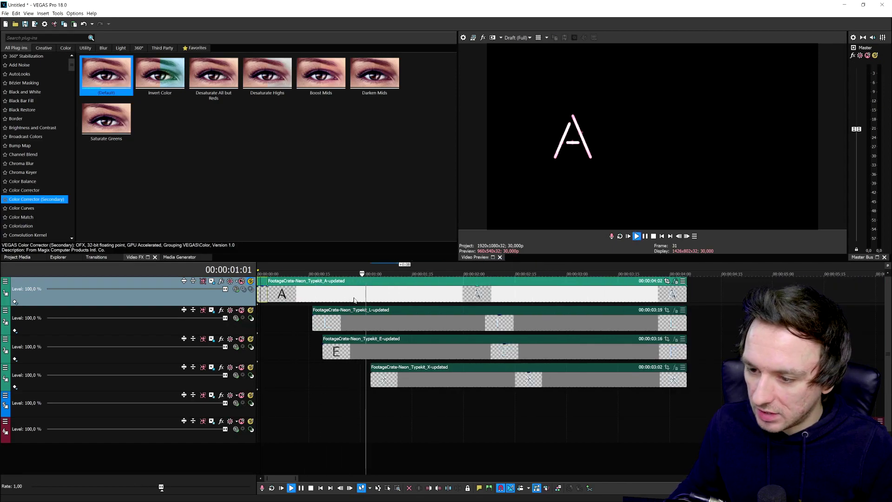
pyautogui.press('space')
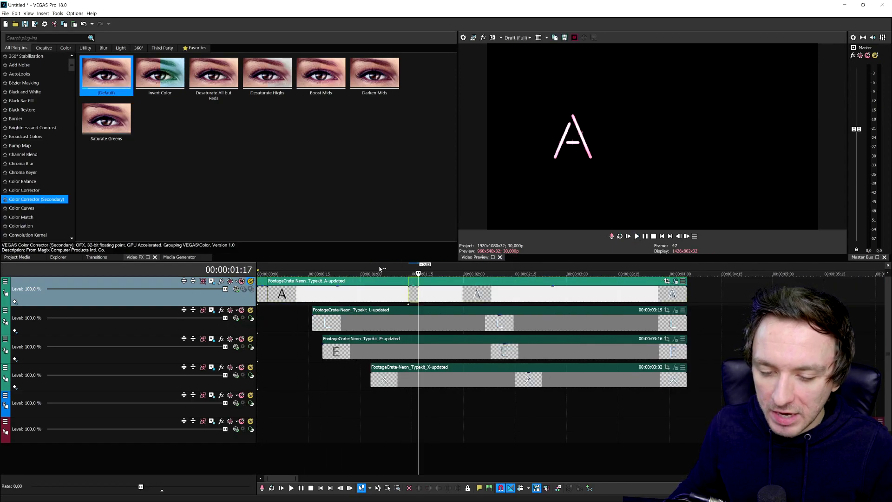
pyautogui.scroll(2, 411, 283)
pyautogui.press('space')
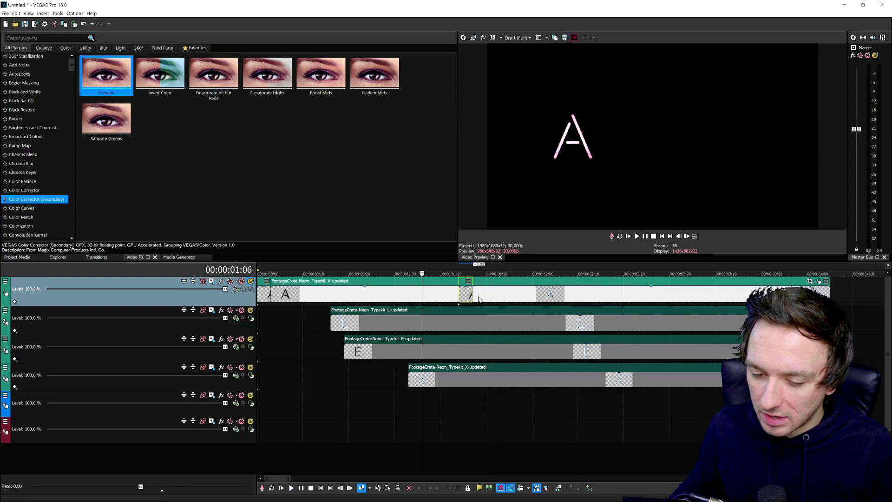
pyautogui.press('space')
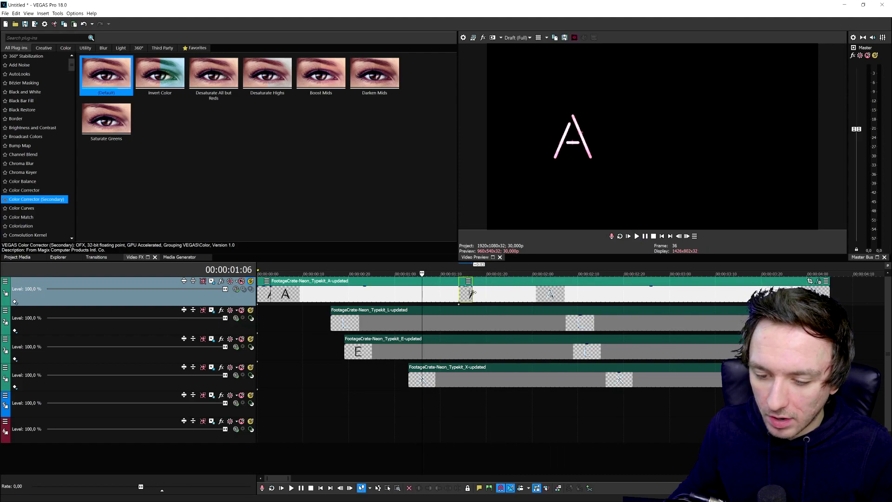
# Extend the pasted A flicker piece to about 00:00:01:20 and paste another copy at about 00:00:01:24.
pyautogui.moveTo(472, 294); pyautogui.dragTo(486, 294)
pyautogui.press('space')
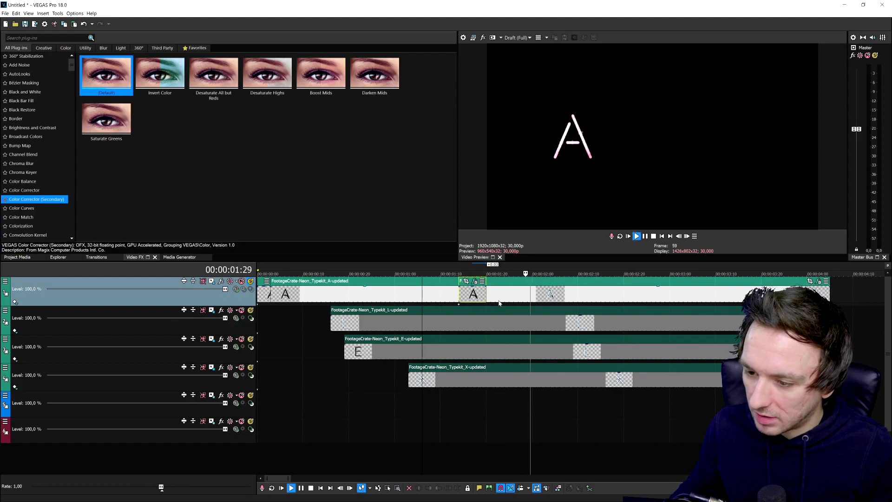
pyautogui.press('space')
pyautogui.moveTo(473, 297); pyautogui.dragTo(473, 307)
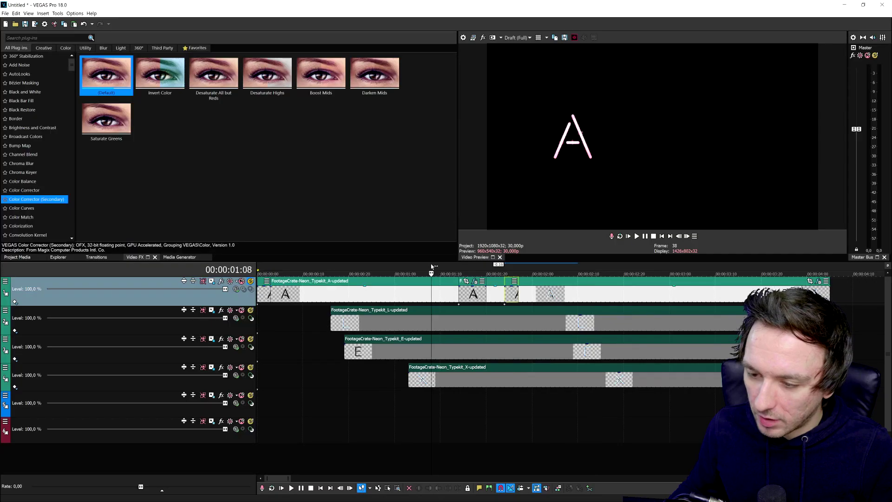
# Play the A letter's flicker on its own and turn off solo on the A track.
pyautogui.press('space')
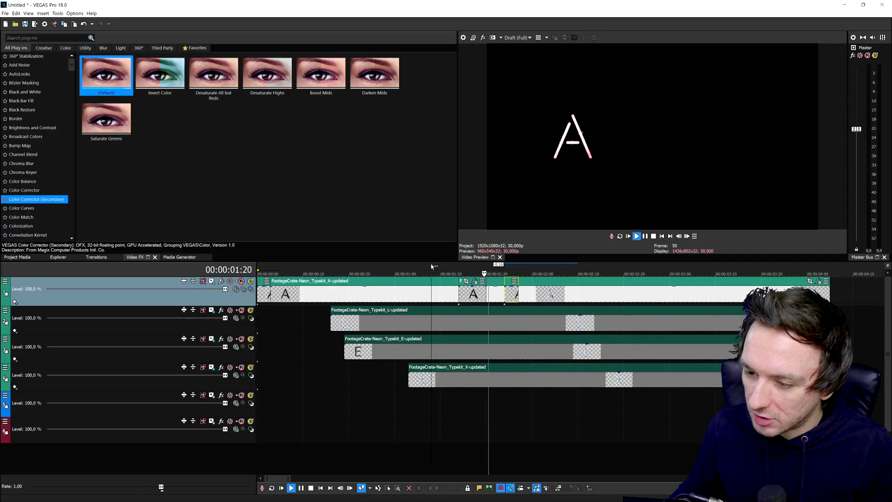
pyautogui.press('space')
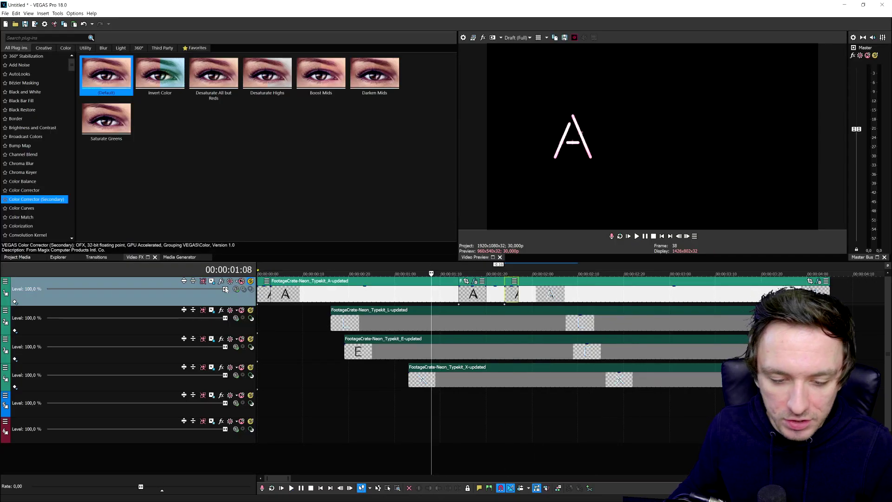
pyautogui.click(251, 281)
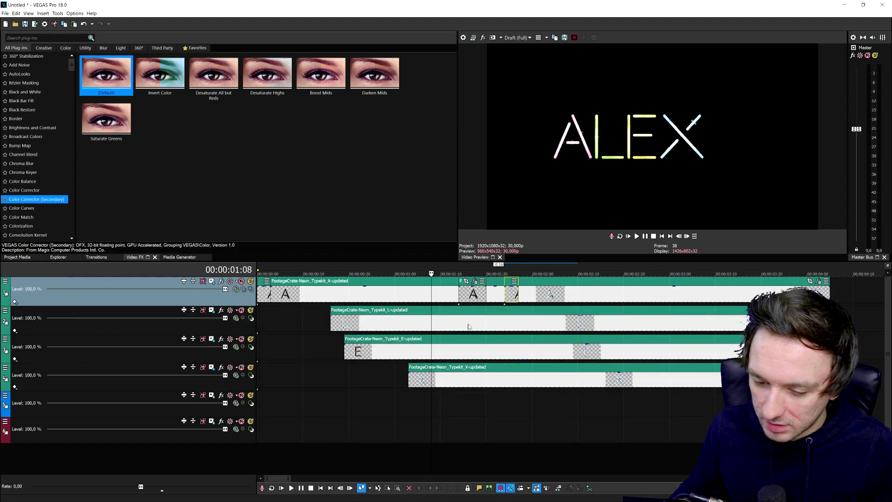
# Split the first two frames off the L clip at frame 18 and copy that piece.
pyautogui.click(346, 321)
pyautogui.scroll(3, 516, 333)
pyautogui.scroll(2, 515, 333)
pyautogui.click(503, 325)
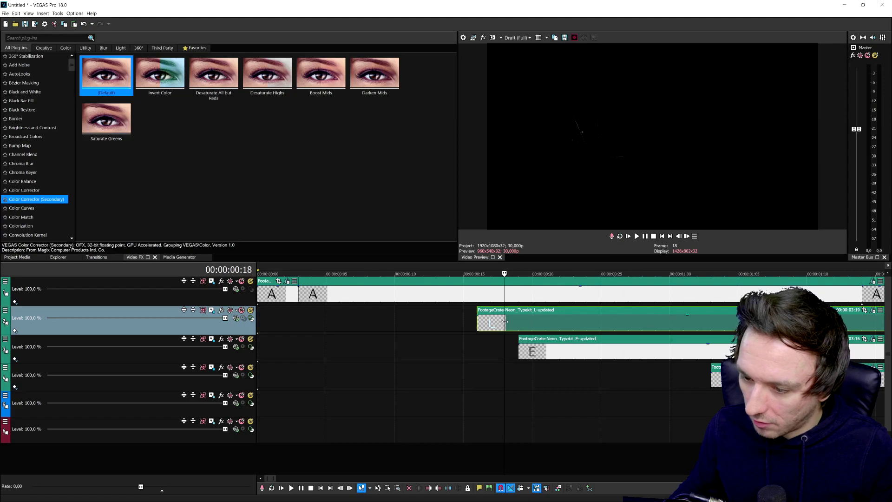
pyautogui.press('s')
pyautogui.click(492, 325)
pyautogui.hotkey('ctrl', 'c')
# Paste the copied L piece over the L clip at about 00:00:01:23, 00:00:02:11, 00:00:02:16 and 00:00:03:10.
pyautogui.scroll(-4, 494, 325)
pyautogui.click(439, 325)
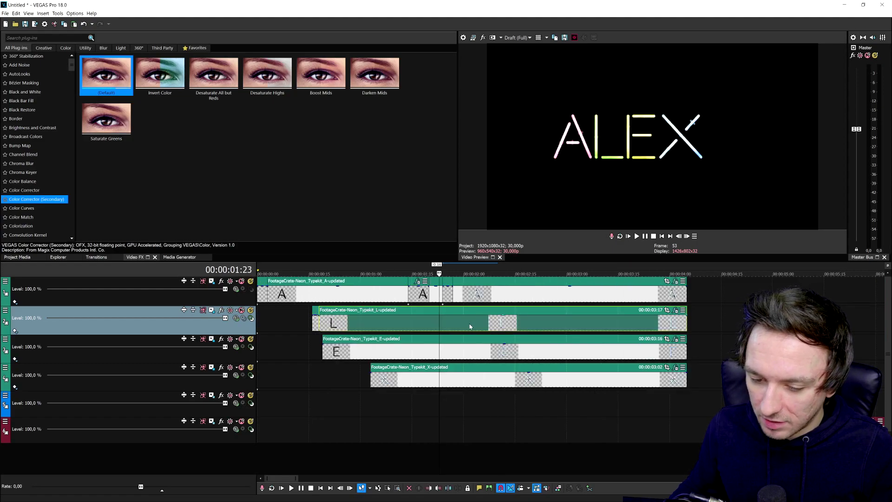
pyautogui.hotkey('ctrl', 'v')
pyautogui.click(501, 326)
pyautogui.hotkey('ctrl', 'v')
pyautogui.click(518, 326)
pyautogui.hotkey('ctrl', 'v')
pyautogui.click(601, 321)
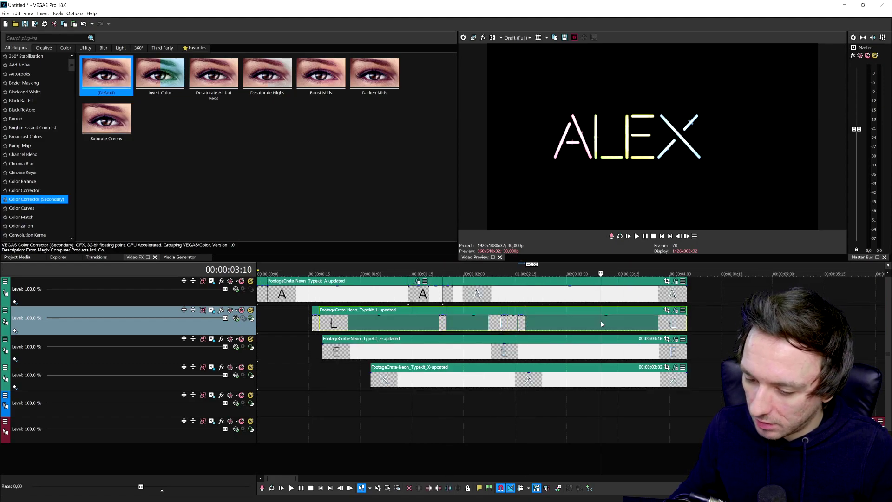
pyautogui.hotkey('ctrl', 'v')
# Split the E clip at frame 19 with its opening piece starting at frame 18, and copy that one-frame piece.
pyautogui.click(333, 352)
pyautogui.scroll(5, 333, 351)
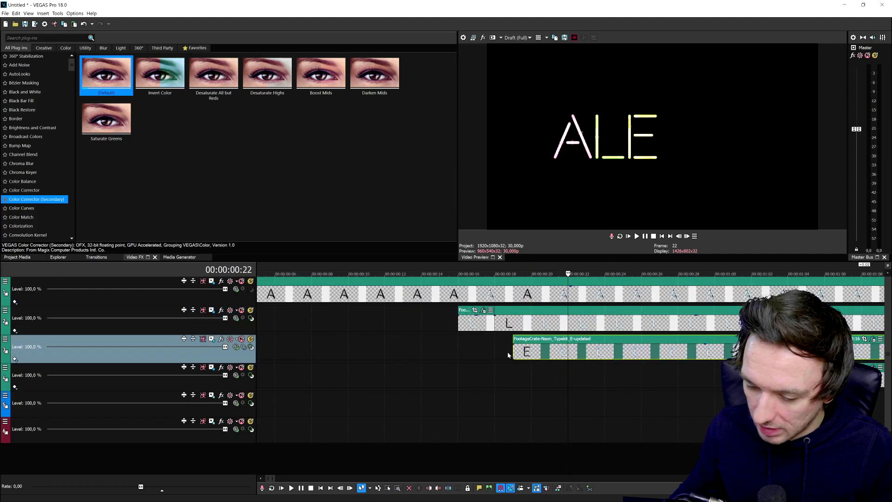
pyautogui.press('Left')
pyautogui.press('Left')
pyautogui.scroll(3, 525, 355)
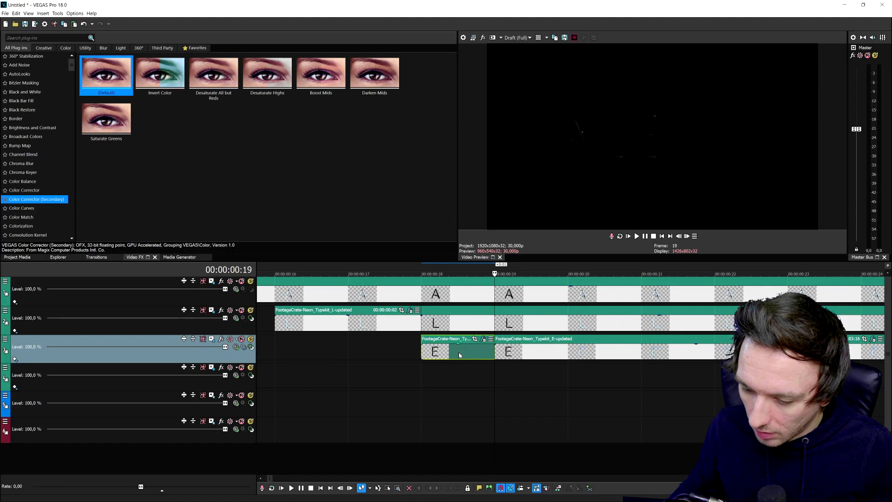
pyautogui.scroll(-6, 534, 358)
pyautogui.click(573, 355)
pyautogui.scroll(-1, 573, 355)
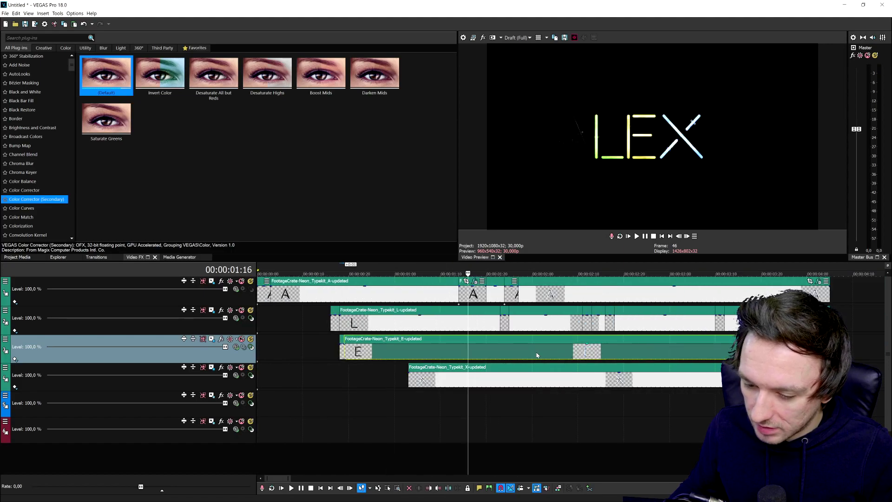
# Paste the copied E piece over the E clip at about 00:00:02:01, 00:00:02:25 and 00:00:03:02.
pyautogui.click(537, 355)
pyautogui.hotkey('ctrl', 'v')
pyautogui.click(647, 355)
pyautogui.hotkey('ctrl', 'v')
pyautogui.click(679, 356)
pyautogui.hotkey('ctrl', 'v')
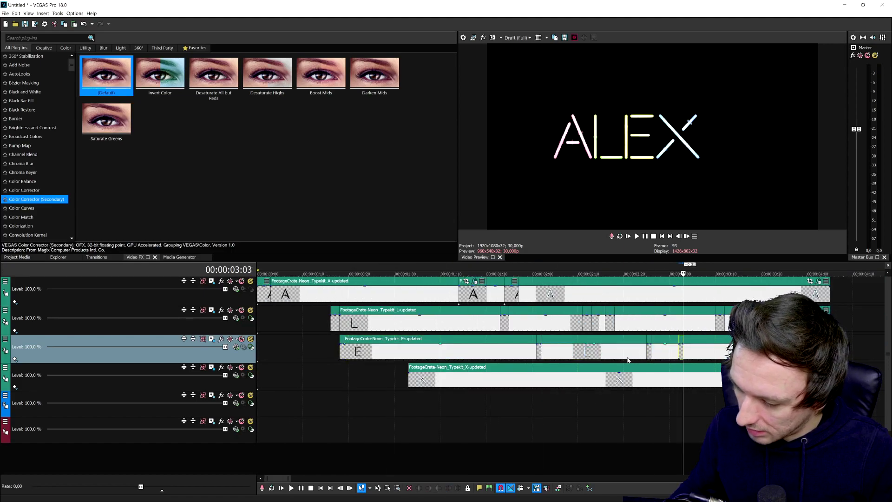
# Extend the X clip's start back to about frame 11, split it at frame 14 and copy the three-frame opening piece.
pyautogui.click(411, 379)
pyautogui.scroll(10, 542, 386)
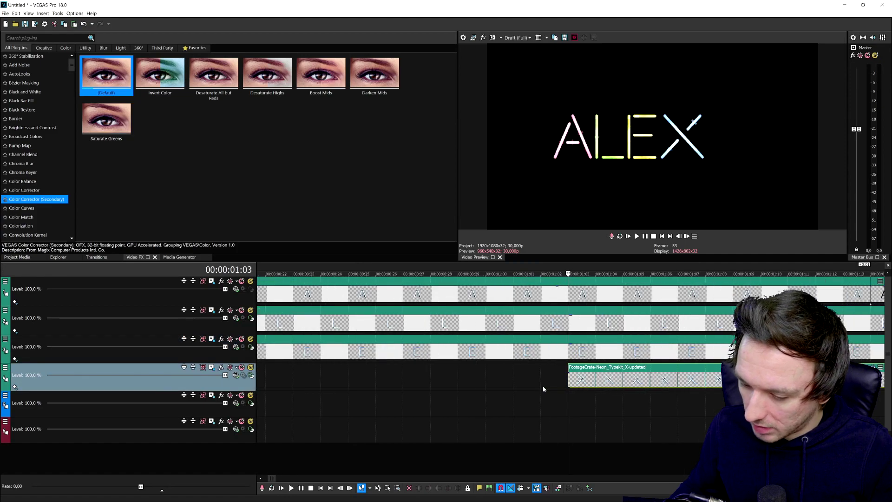
pyautogui.moveTo(550, 380); pyautogui.dragTo(525, 381)
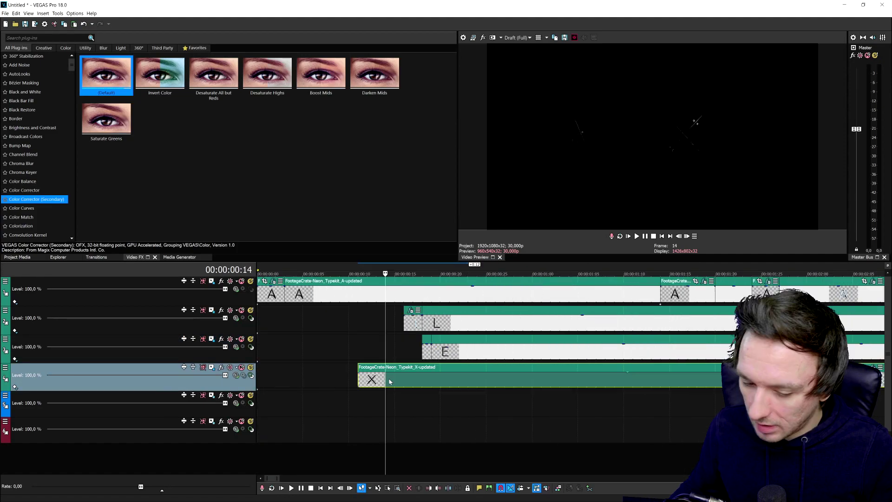
pyautogui.press('s')
pyautogui.click(369, 382)
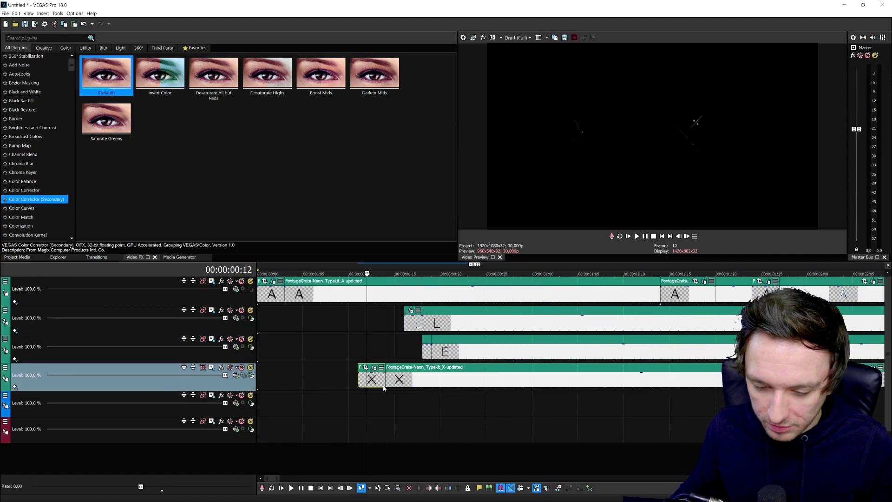
# Undo the split and the start extension of the X clip.
pyautogui.hotkey('ctrl', 'z')
pyautogui.hotkey('ctrl', 'z')
pyautogui.scroll(-1, 482, 383)
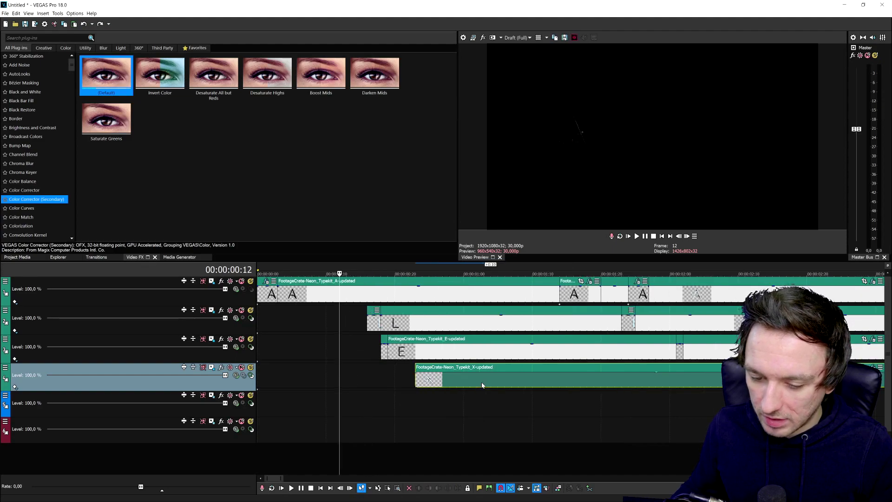
pyautogui.hotkey('ctrl', 'z')
pyautogui.scroll(-2, 482, 383)
# Paste the copied X piece over the X clip at about 00:00:03:11 and 00:00:03:19.
pyautogui.click(433, 386)
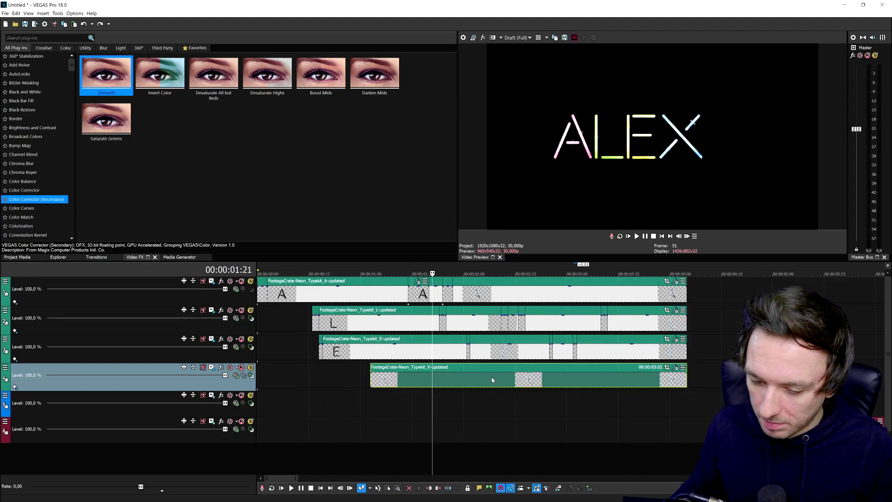
pyautogui.click(518, 384)
pyautogui.click(604, 379)
pyautogui.hotkey('ctrl', 'v')
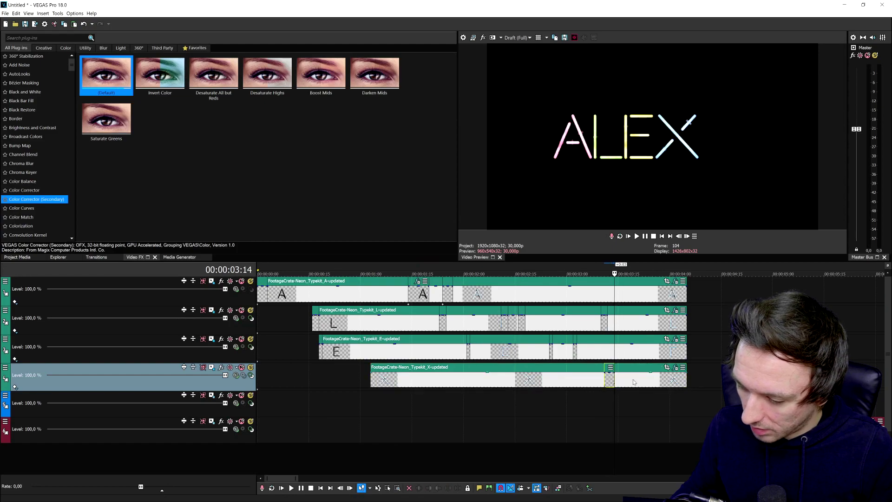
pyautogui.click(632, 380)
pyautogui.hotkey('ctrl', 'v')
# Play the flickering word from the start and move the playhead to 00:00:02:18 to inspect the letters.
pyautogui.click(662, 236)
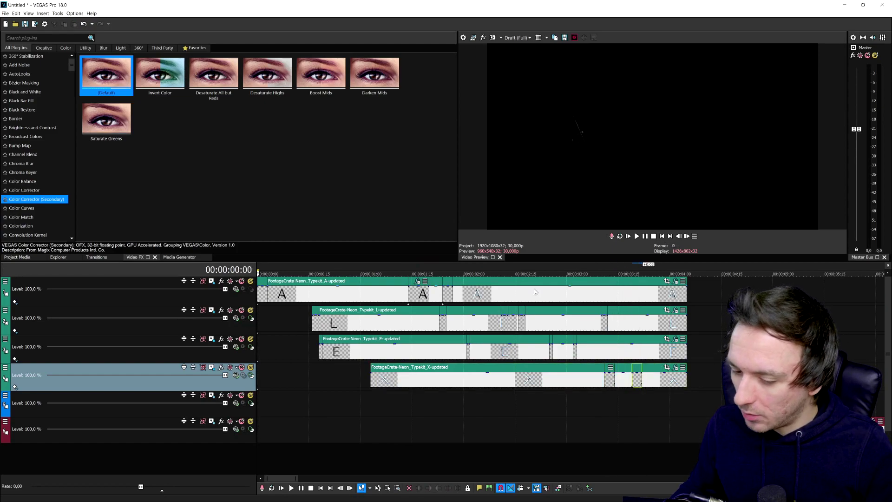
pyautogui.scroll(3, 452, 299)
pyautogui.press('space')
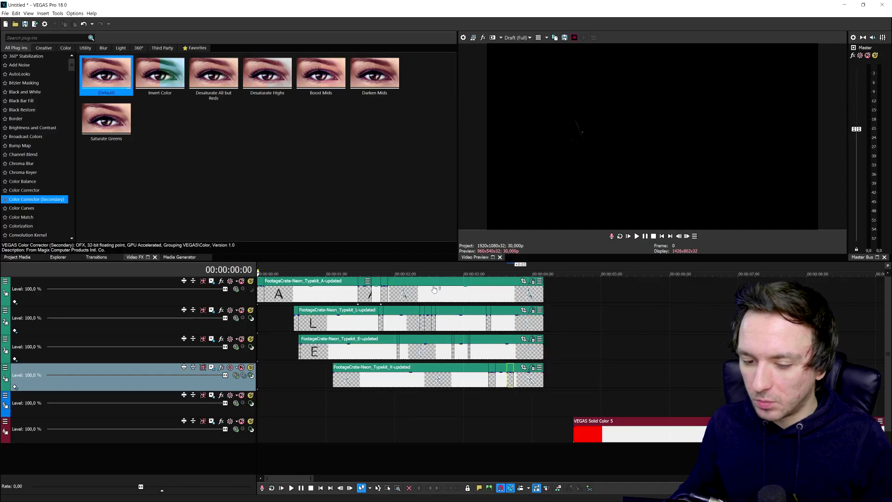
pyautogui.click(436, 270)
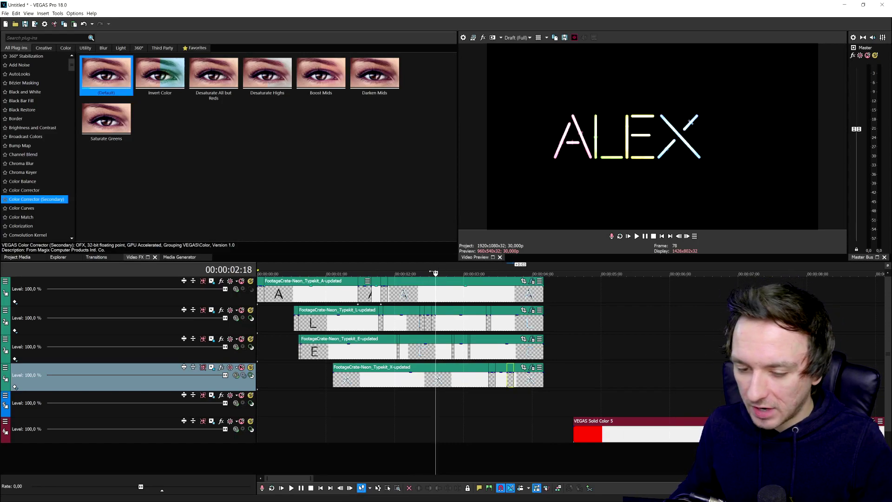
# Add a fade-in to the A clip after its three-frame opening, ending about where the L clip starts, and preview it.
pyautogui.click(662, 236)
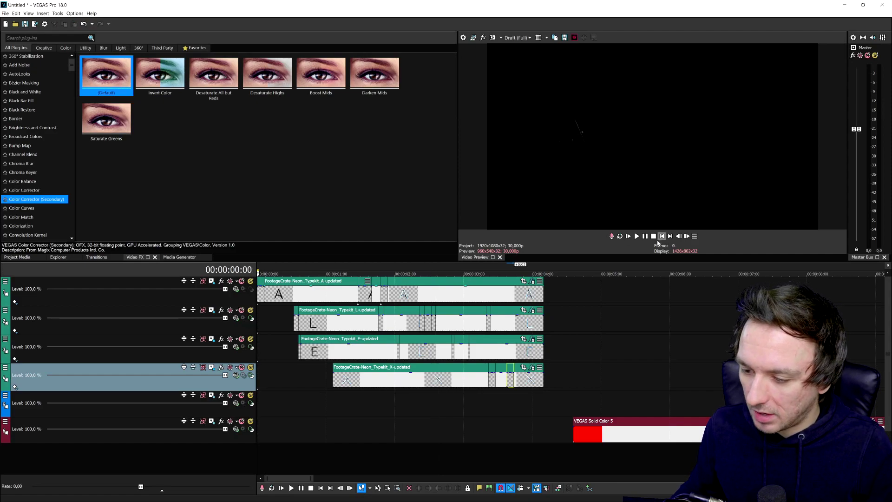
pyautogui.scroll(3, 296, 316)
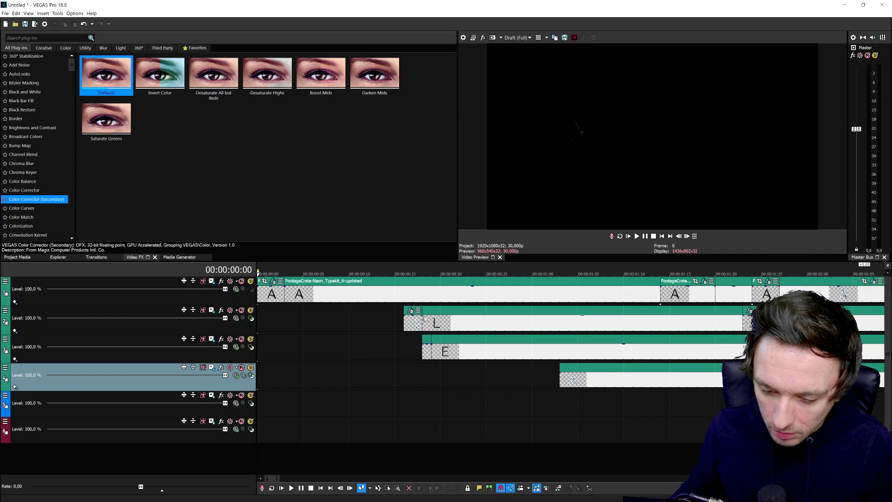
pyautogui.click(284, 286)
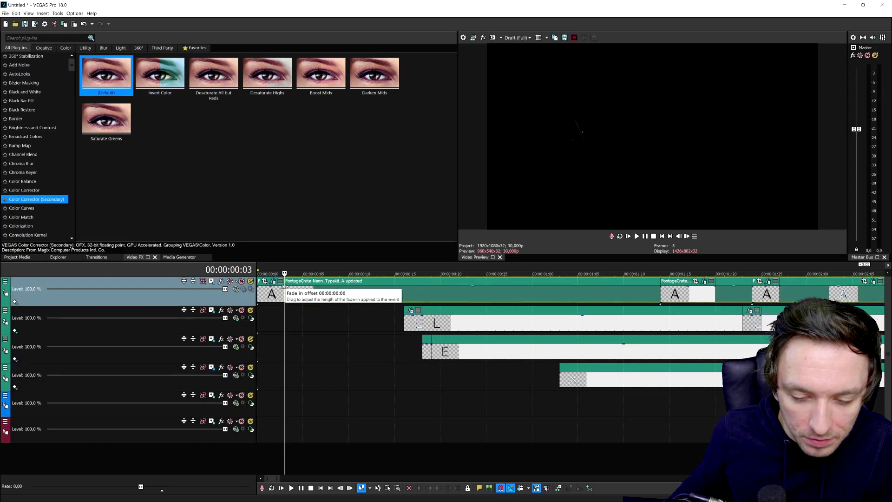
pyautogui.moveTo(286, 287); pyautogui.dragTo(411, 291)
pyautogui.press('space')
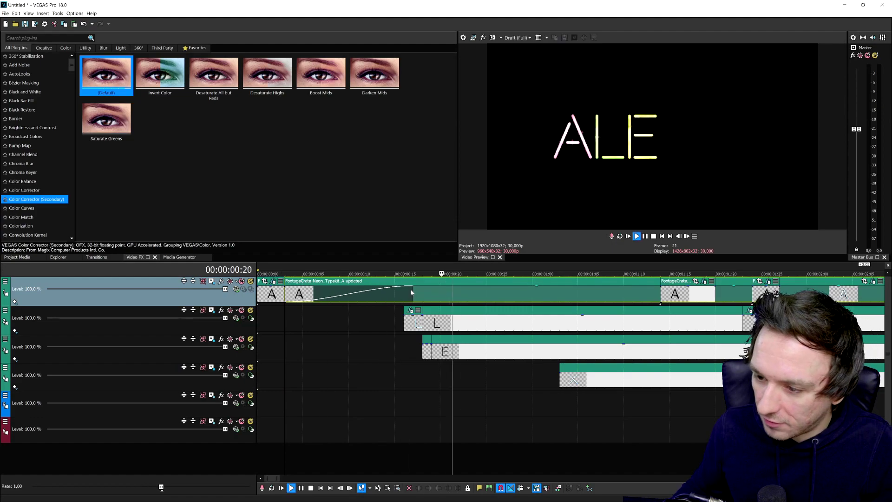
pyautogui.press('space')
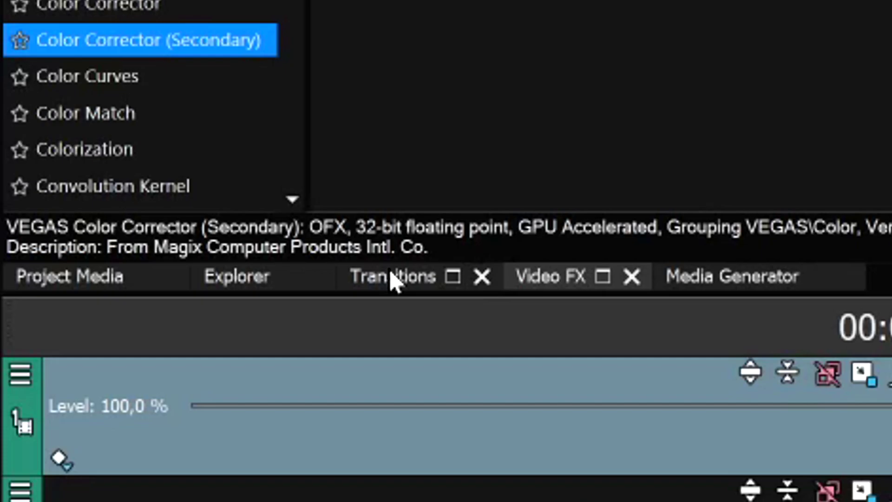
# Apply the default S_DissolveGlow transition to the fade-in of the A clip.
pyautogui.click(394, 277)
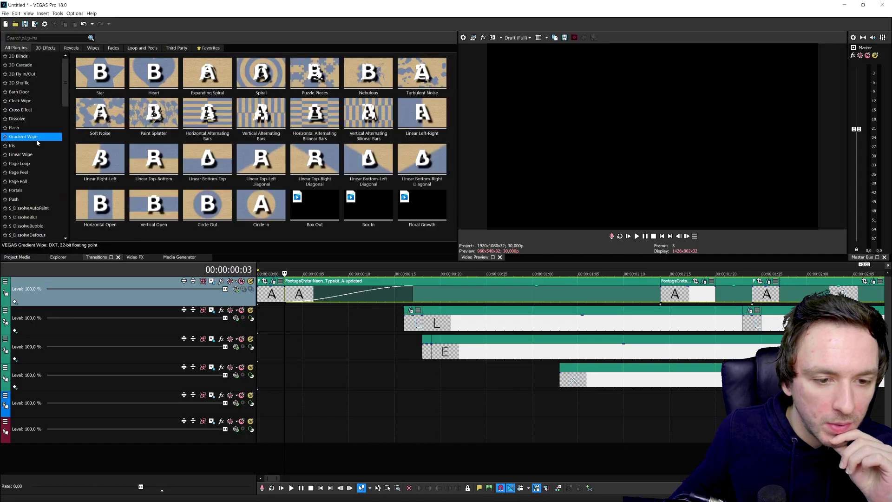
pyautogui.click(34, 181)
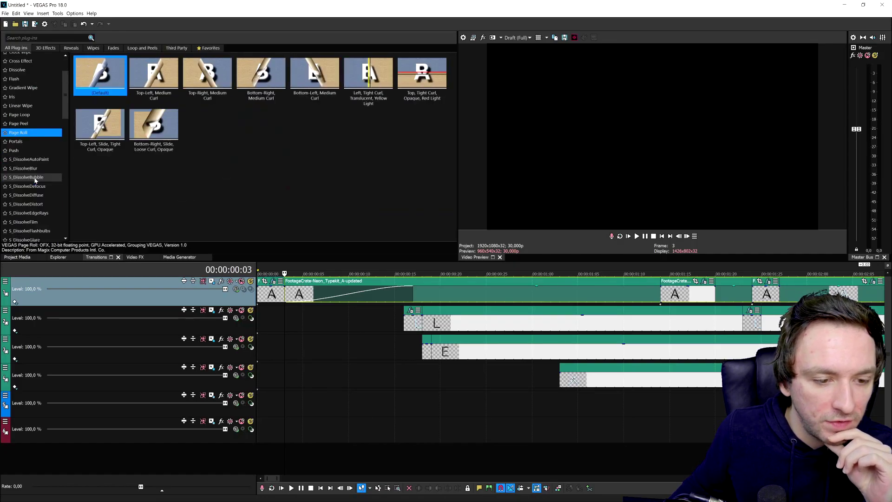
pyautogui.click(35, 92)
pyautogui.click(29, 74)
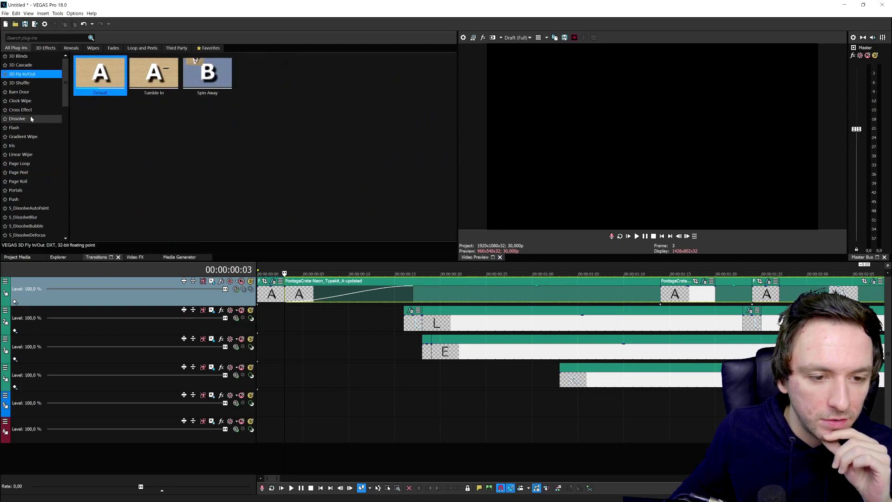
pyautogui.click(30, 119)
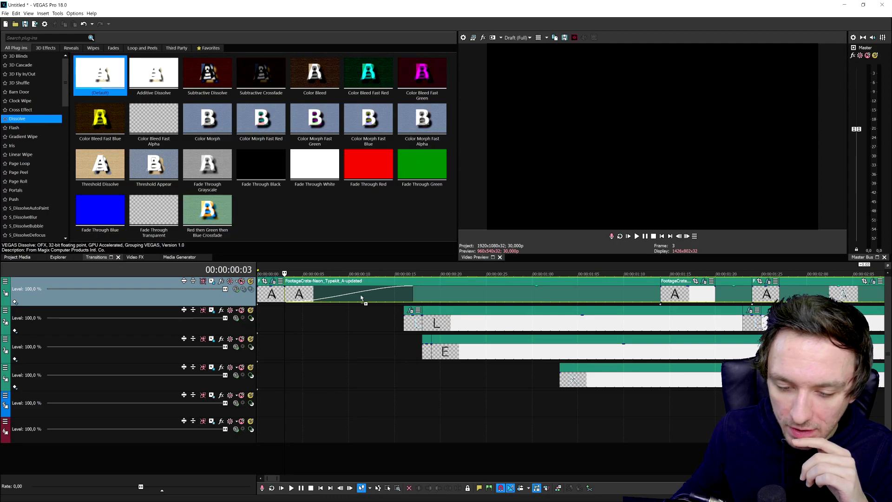
pyautogui.moveTo(361, 298); pyautogui.dragTo(362, 298)
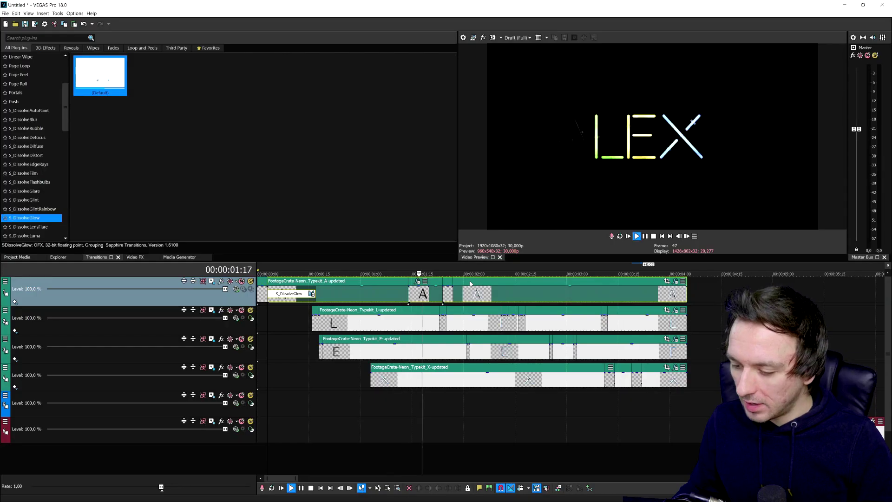
# Play the glowing word animation and check the flicker pieces of the L clip and the word's ending.
pyautogui.scroll(-2, 467, 280)
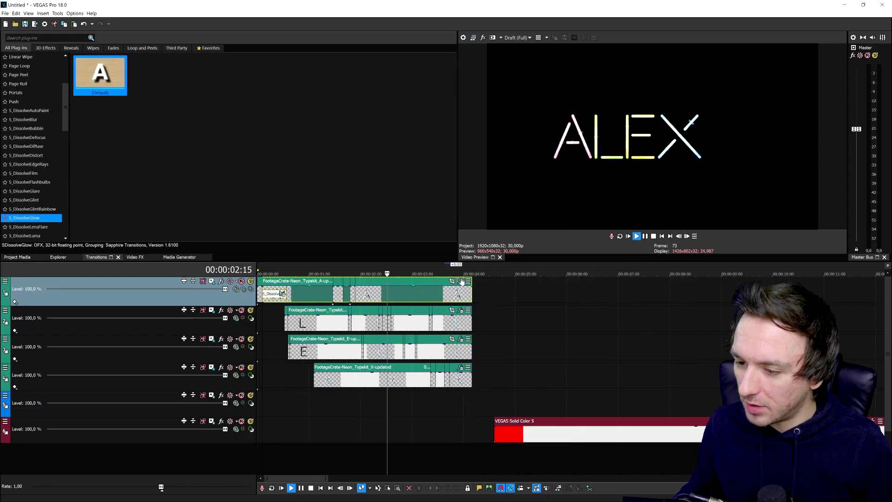
pyautogui.scroll(2, 465, 279)
pyautogui.scroll(-1, 465, 279)
pyautogui.press('space')
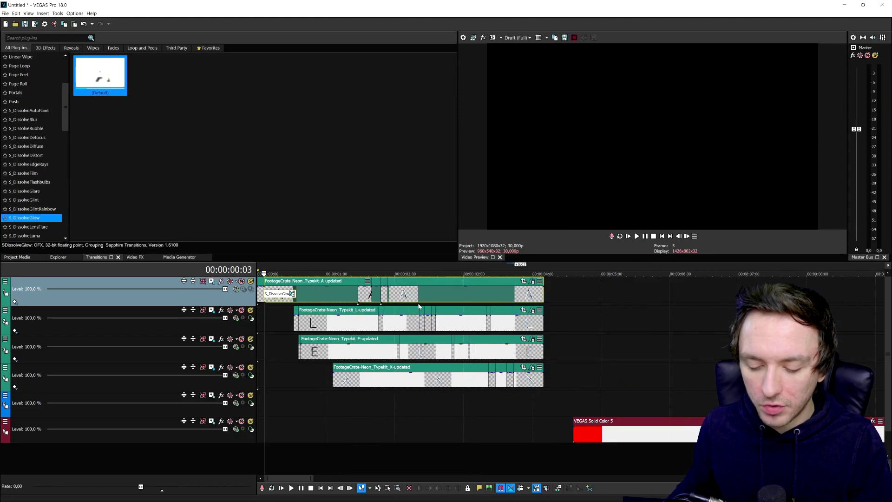
pyautogui.scroll(2, 470, 295)
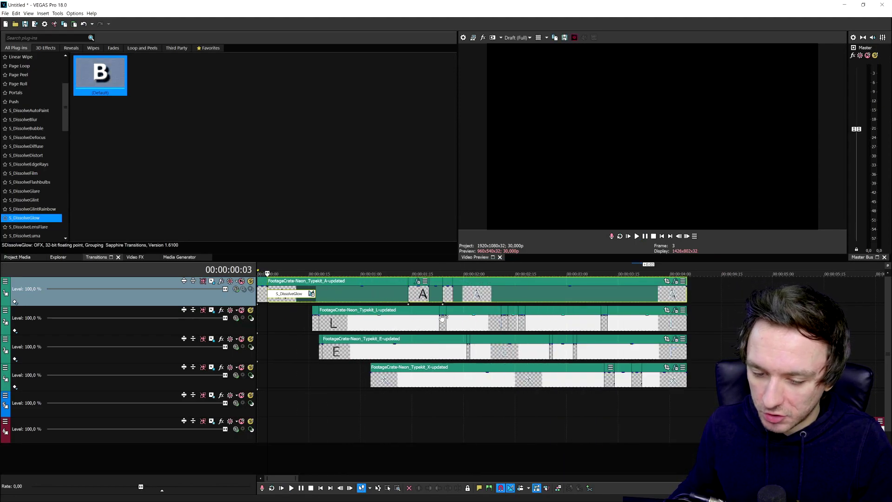
pyautogui.click(502, 324)
pyautogui.click(524, 322)
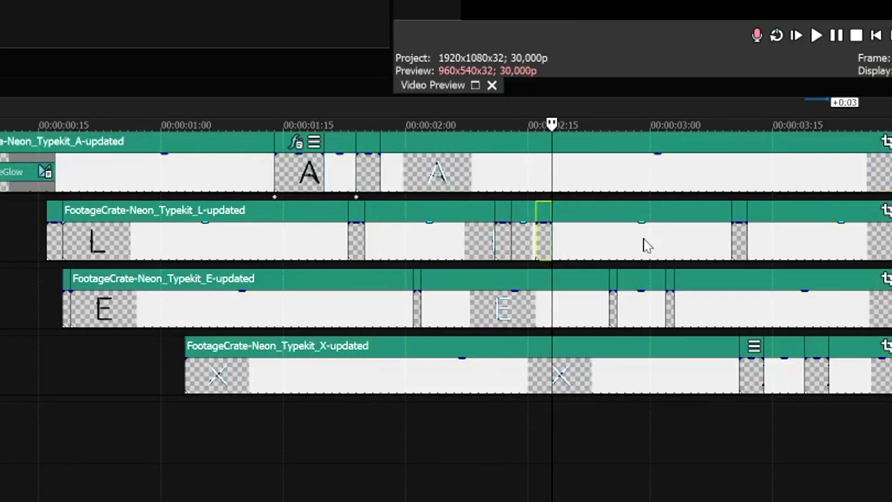
pyautogui.click(604, 322)
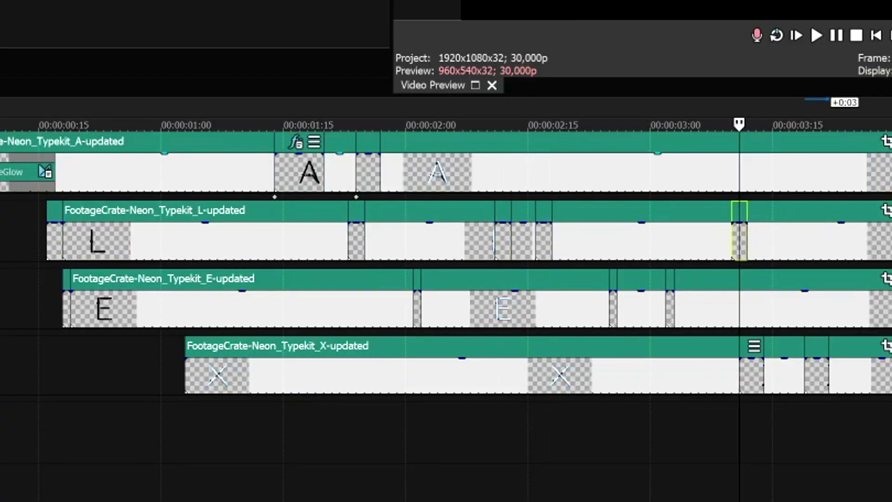
pyautogui.click(673, 266)
pyautogui.press('space')
pyautogui.press('space')
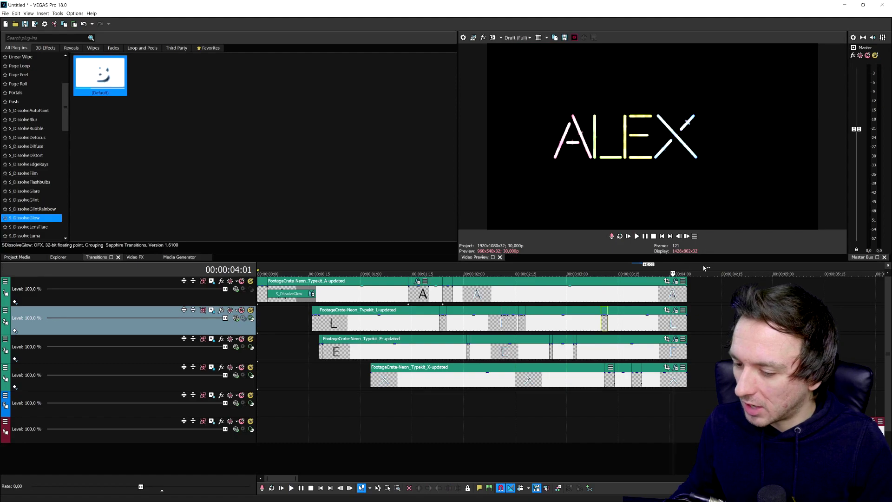
# Render the time range covering the whole word as QuickTime 7 with Transparent Render Settings, named Typography Alex Lower Third, to the Desktop.
pyautogui.moveTo(710, 267); pyautogui.dragTo(172, 271)
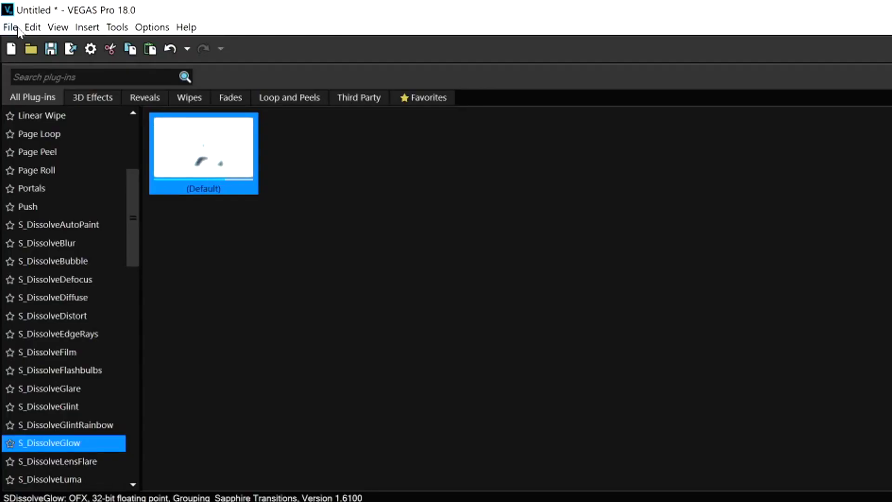
pyautogui.click(5, 13)
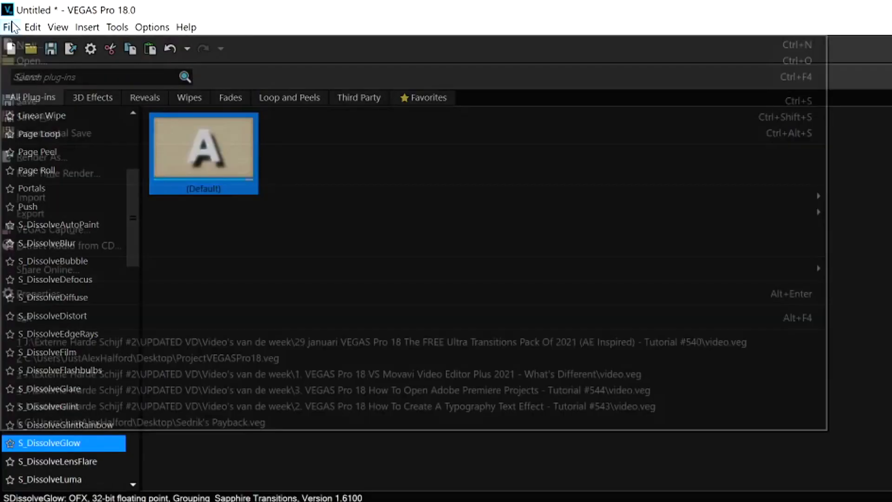
pyautogui.click(163, 156)
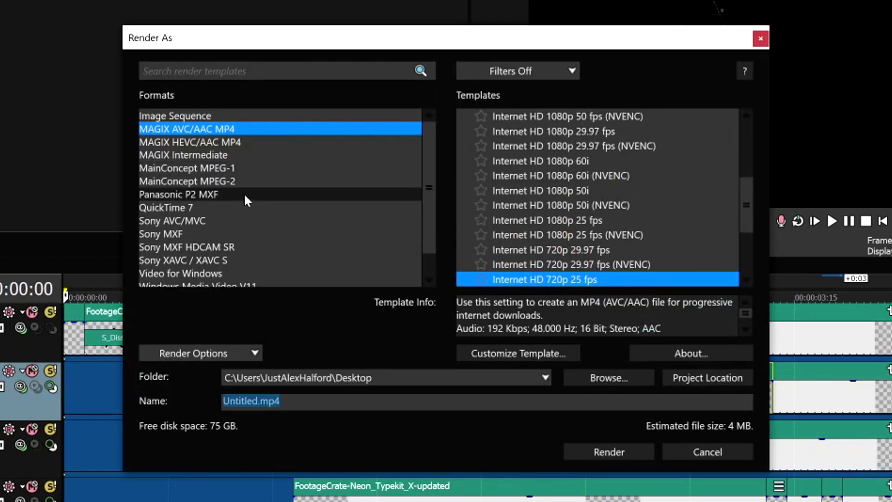
pyautogui.click(240, 207)
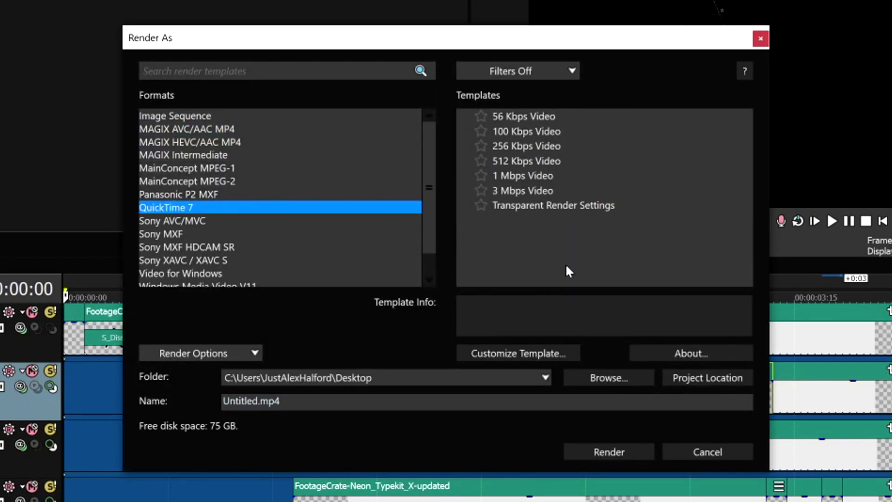
pyautogui.click(580, 211)
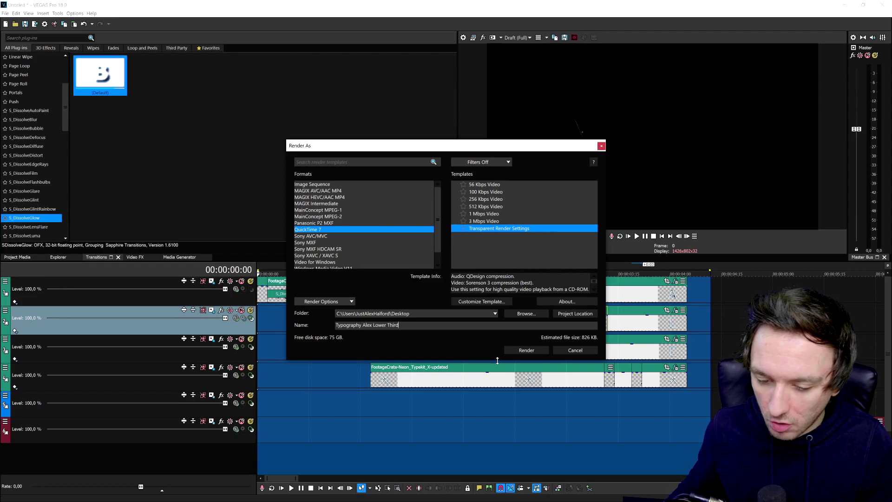
pyautogui.click(533, 351)
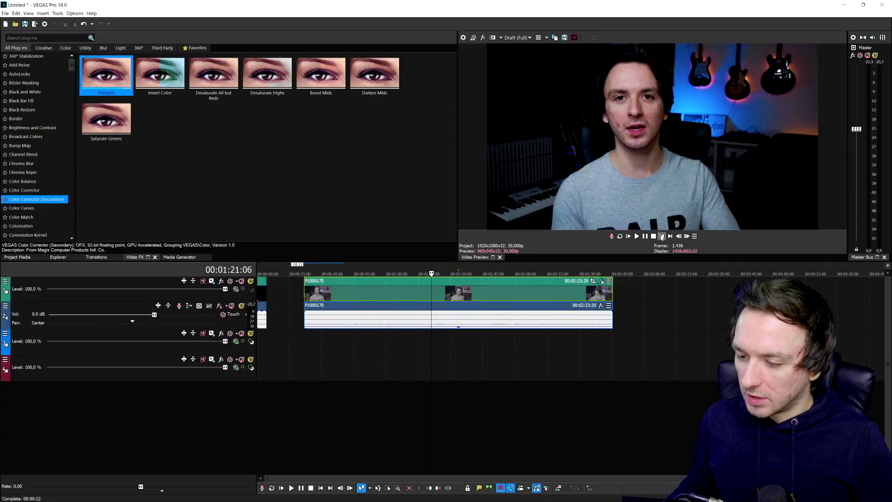
# Examine the Lower Third Exported clip and several moments of the P1000170 footage in the preview.
pyautogui.click(661, 236)
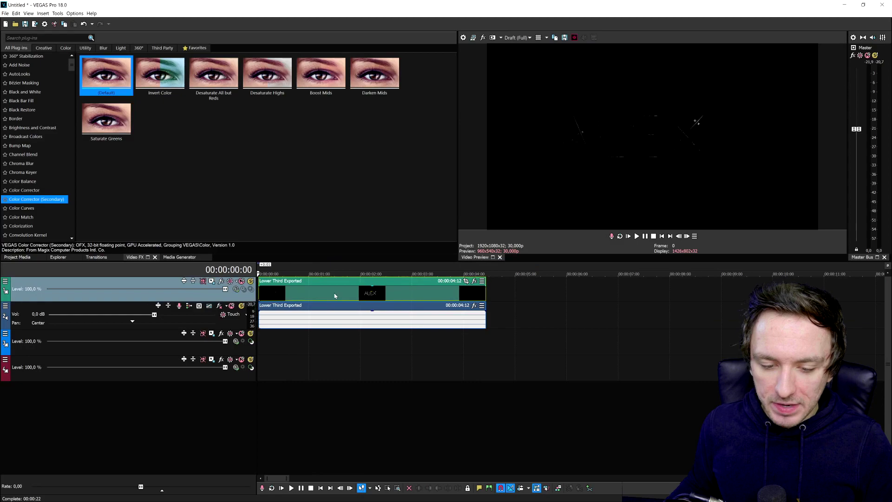
pyautogui.moveTo(334, 296); pyautogui.dragTo(361, 299)
pyautogui.click(369, 299)
pyautogui.click(409, 300)
pyautogui.scroll(-1, 412, 300)
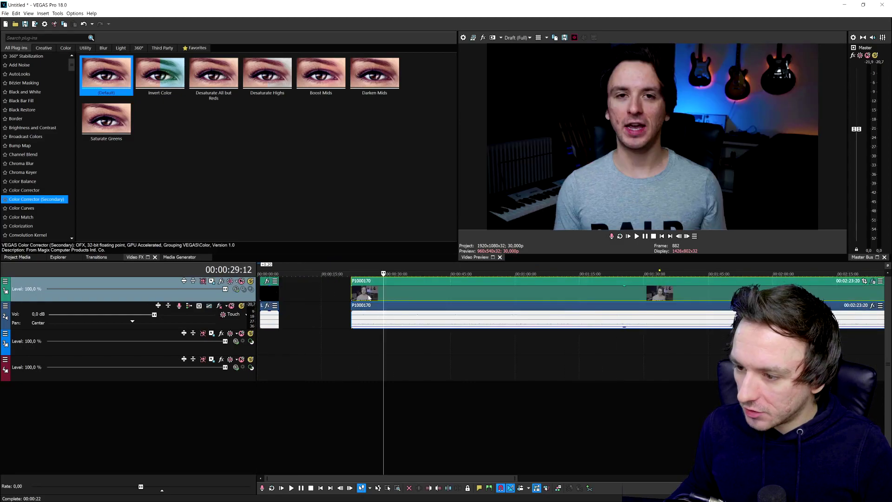
pyautogui.moveTo(360, 300); pyautogui.dragTo(478, 301)
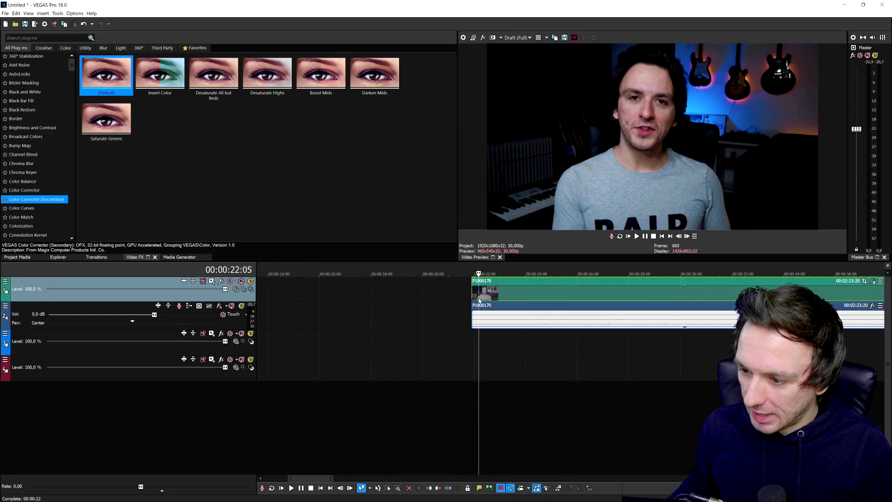
pyautogui.scroll(-4, 479, 300)
pyautogui.click(451, 296)
pyautogui.click(490, 297)
pyautogui.click(532, 297)
pyautogui.click(560, 296)
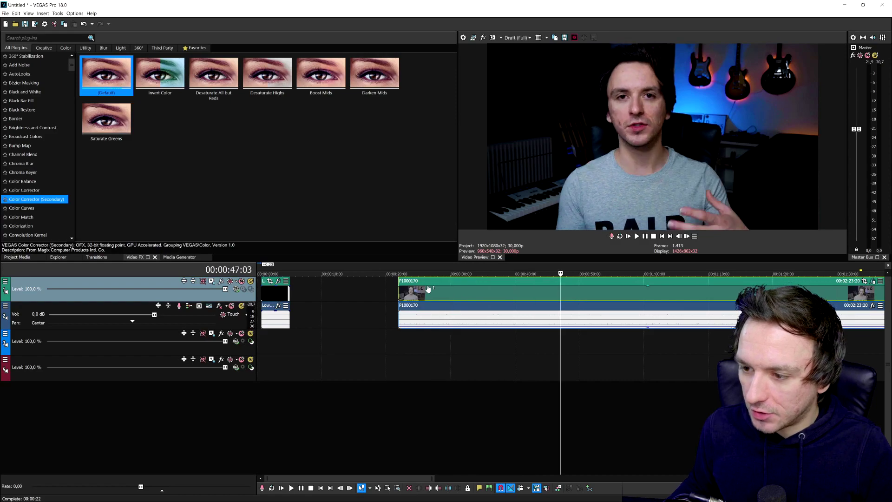
pyautogui.press('space')
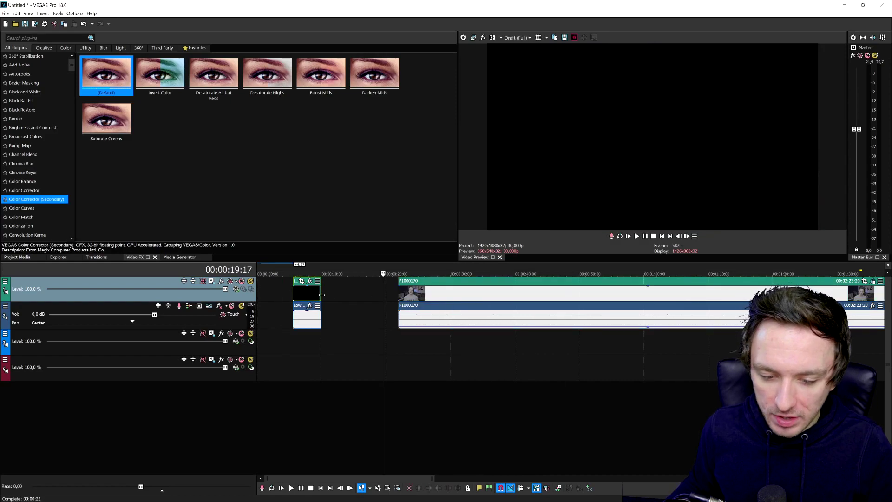
# Insert a video track above the existing tracks and move the video part of Lower Third Exported onto it.
pyautogui.moveTo(281, 298); pyautogui.dragTo(312, 297)
pyautogui.rightClick(341, 288)
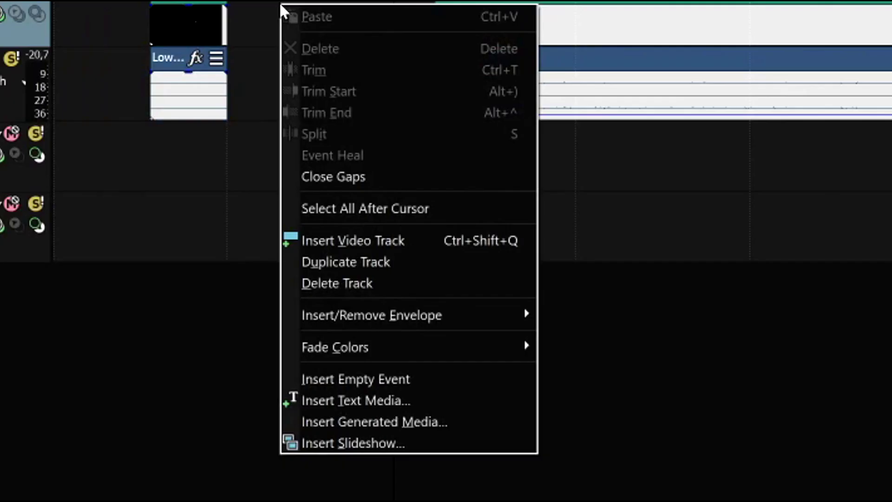
pyautogui.click(382, 240)
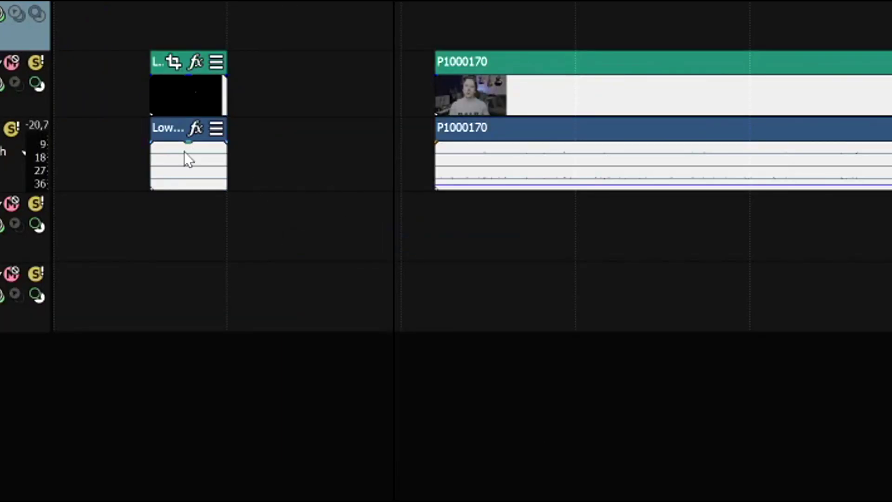
pyautogui.click(185, 153)
pyautogui.scroll(3, 317, 188)
pyautogui.scroll(-2, 400, 140)
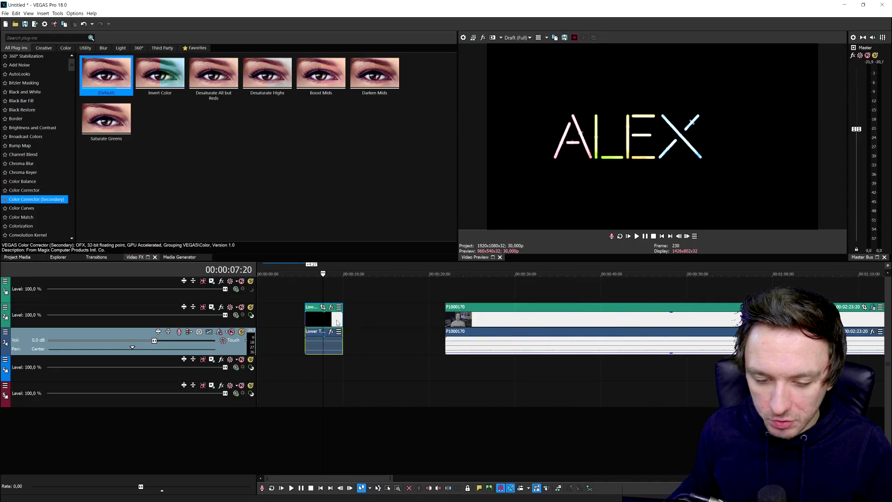
pyautogui.click(337, 322)
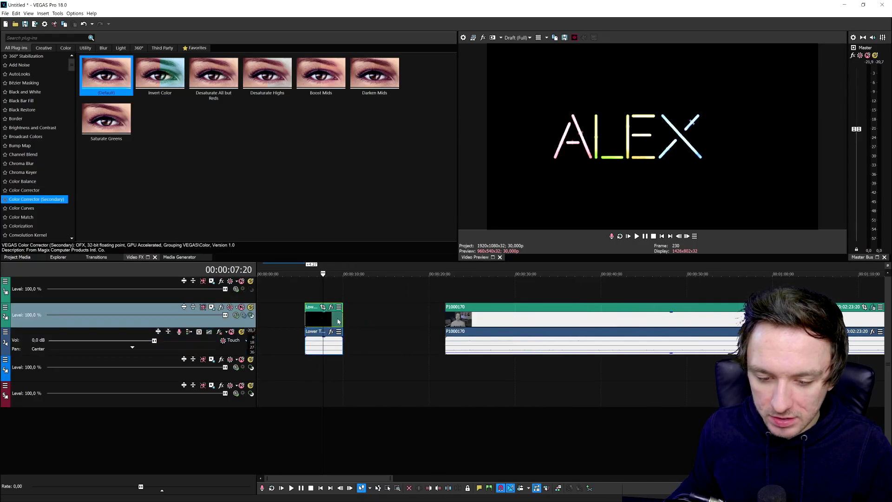
pyautogui.moveTo(398, 286); pyautogui.dragTo(405, 288)
# Delete the audio part of the Lower Third Exported clip, keeping its video.
pyautogui.click(402, 351)
pyautogui.scroll(4, 444, 356)
pyautogui.click(517, 343)
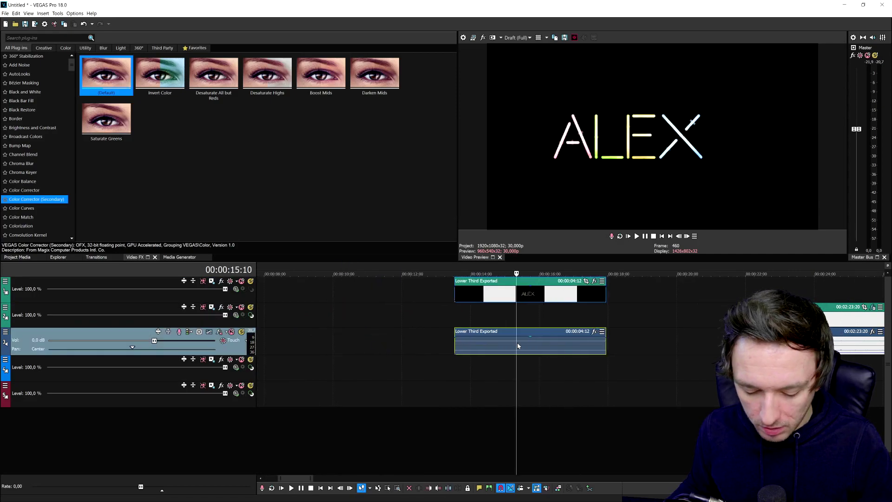
pyautogui.click(516, 362)
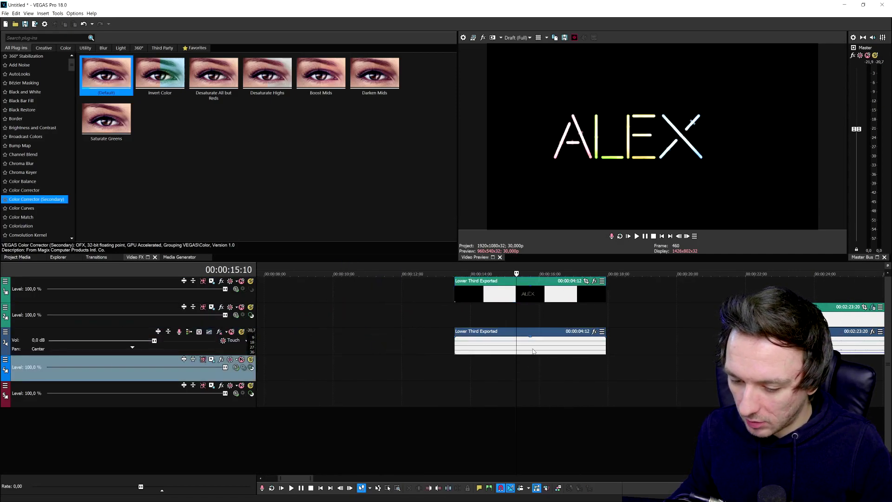
pyautogui.click(532, 342)
pyautogui.press('Delete')
pyautogui.scroll(-3, 532, 342)
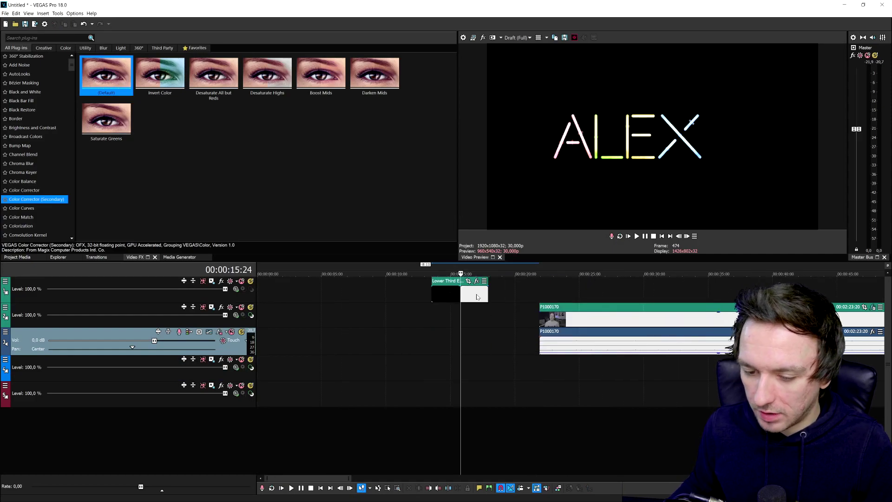
# Move the Lower Third Exported clip to about 00:00:16:07 and the P1000170 footage to the timeline start beneath it.
pyautogui.moveTo(481, 297); pyautogui.dragTo(517, 297)
pyautogui.scroll(-4, 553, 324)
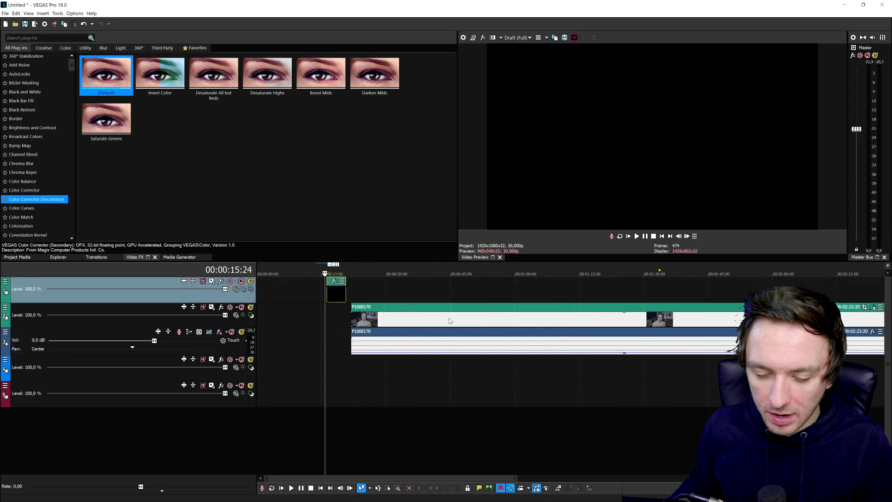
pyautogui.moveTo(455, 323); pyautogui.dragTo(362, 323)
# Play the P1000170 footage from the start of the timeline.
pyautogui.click(662, 236)
pyautogui.scroll(6, 474, 318)
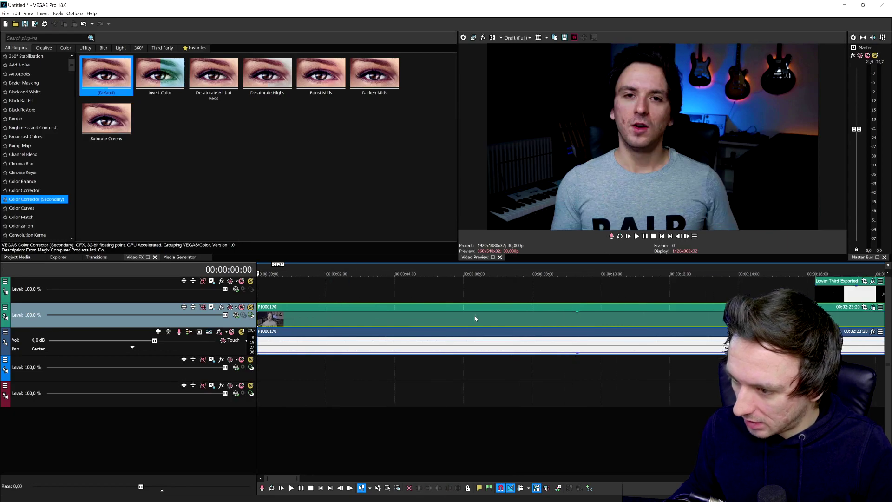
pyautogui.scroll(-4, 413, 337)
pyautogui.press('space')
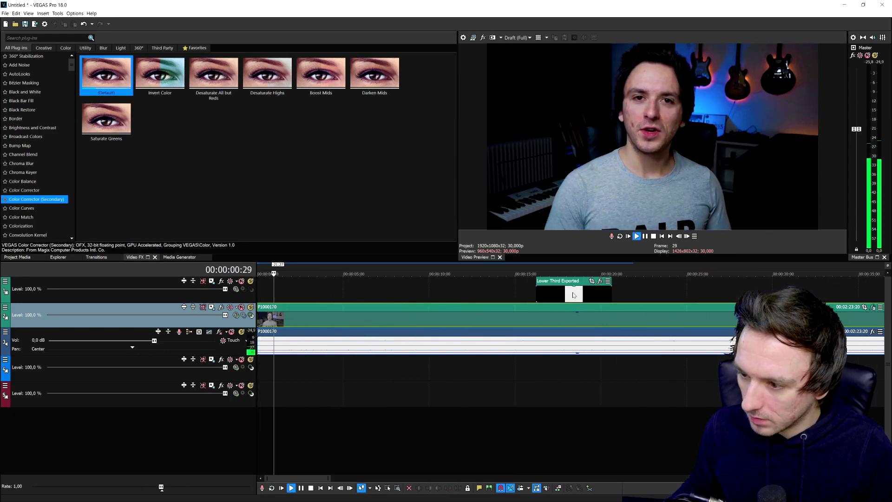
# Stop playback, move the Lower Third Exported clip to the start of the timeline above the P1000170 footage, and preview it.
pyautogui.press('space')
pyautogui.moveTo(572, 297); pyautogui.dragTo(280, 288)
pyautogui.scroll(6, 430, 299)
pyautogui.press('space')
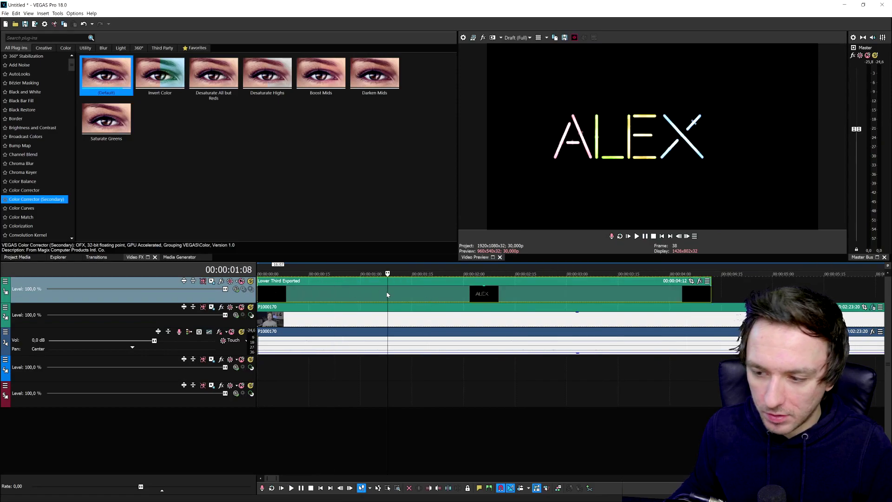
# Set the alpha channel of the Lower Third Exported clip's media to Straight (unmatted).
pyautogui.rightClick(463, 293)
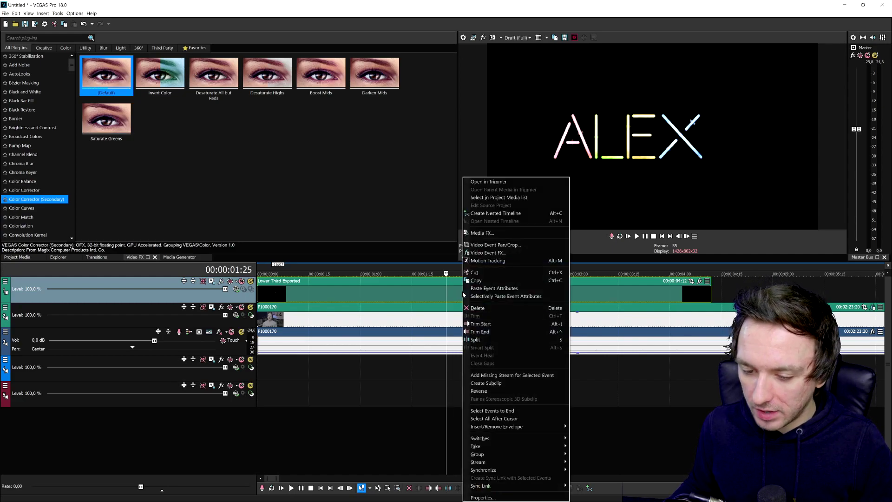
pyautogui.click(516, 497)
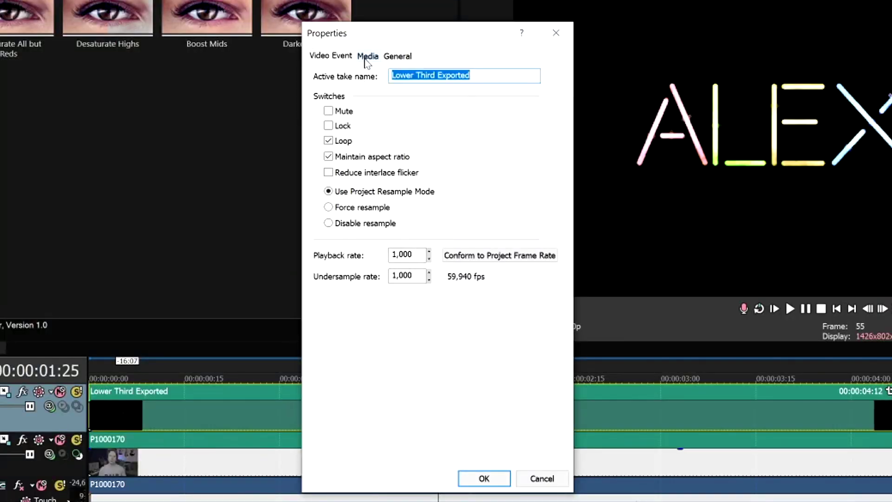
pyautogui.click(368, 56)
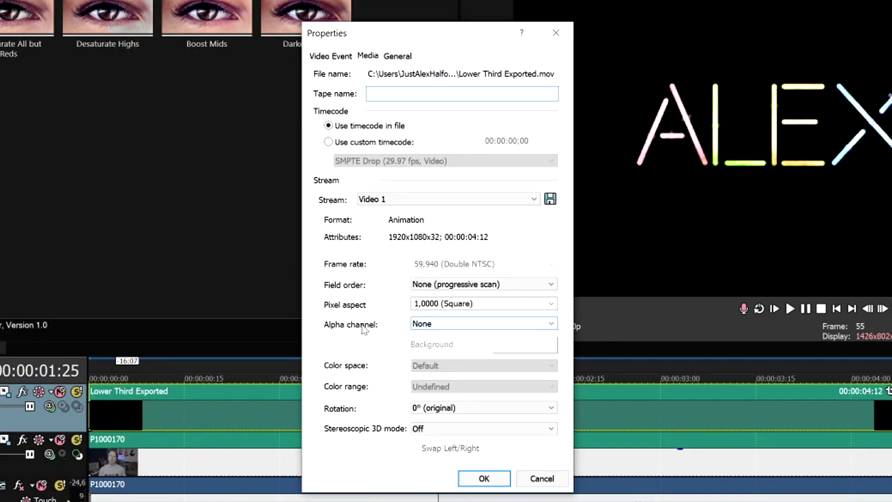
pyautogui.click(420, 325)
pyautogui.click(460, 355)
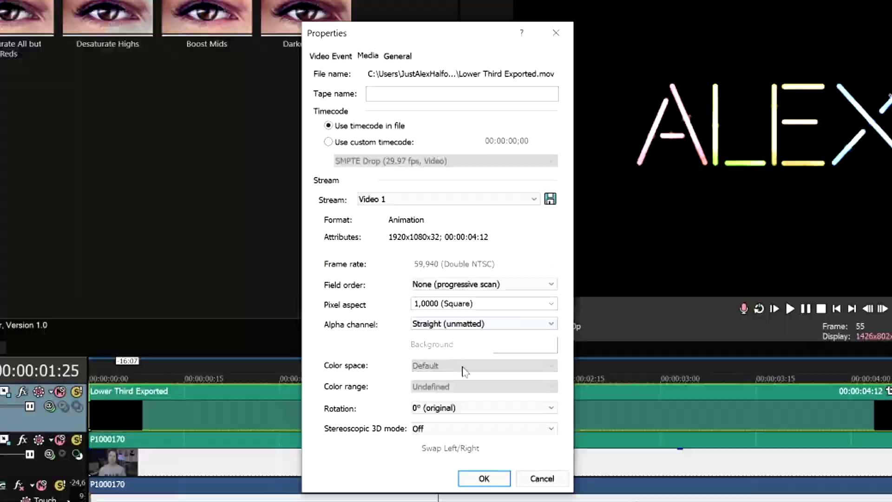
pyautogui.click(471, 329)
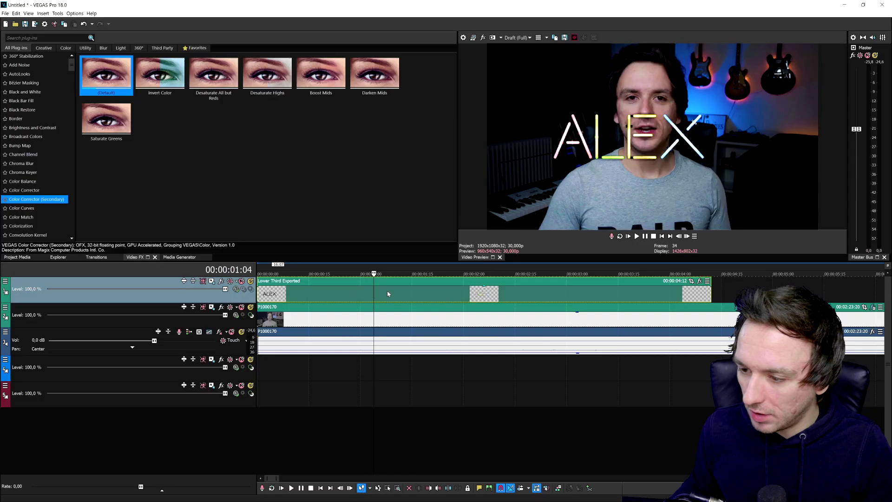
# Open the Track Motion settings of the track holding the Lower Third Exported clip.
pyautogui.press('Down')
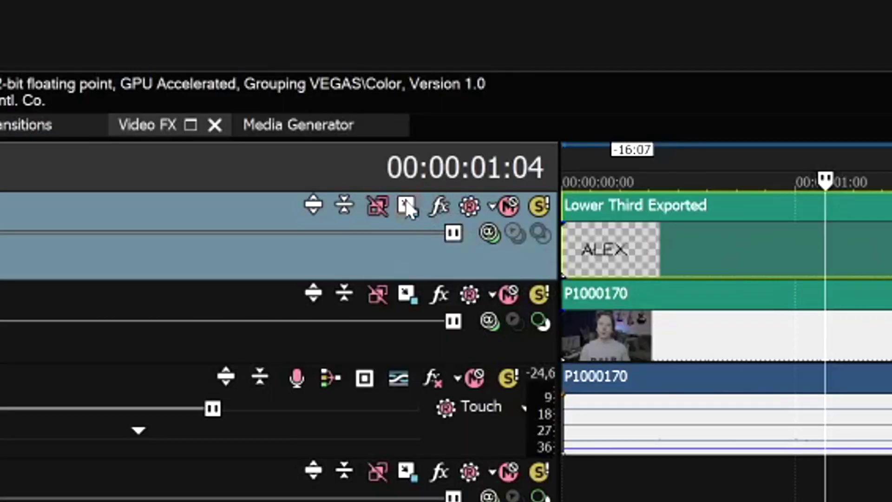
pyautogui.click(406, 205)
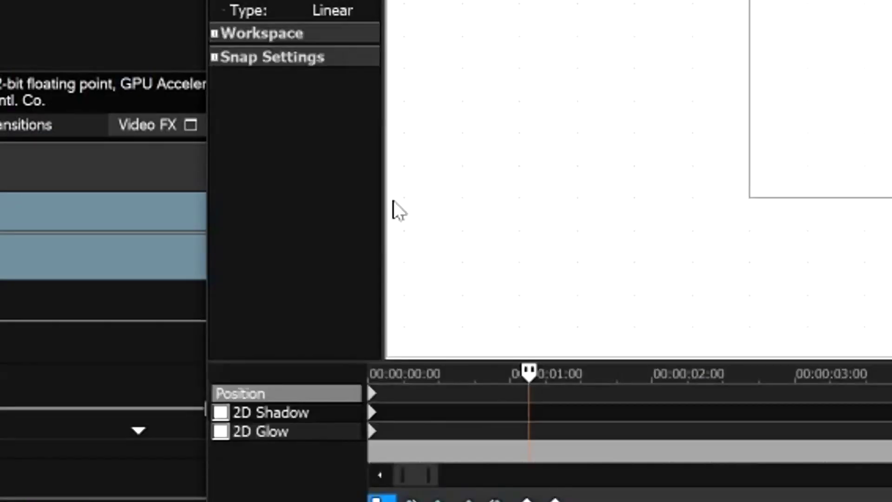